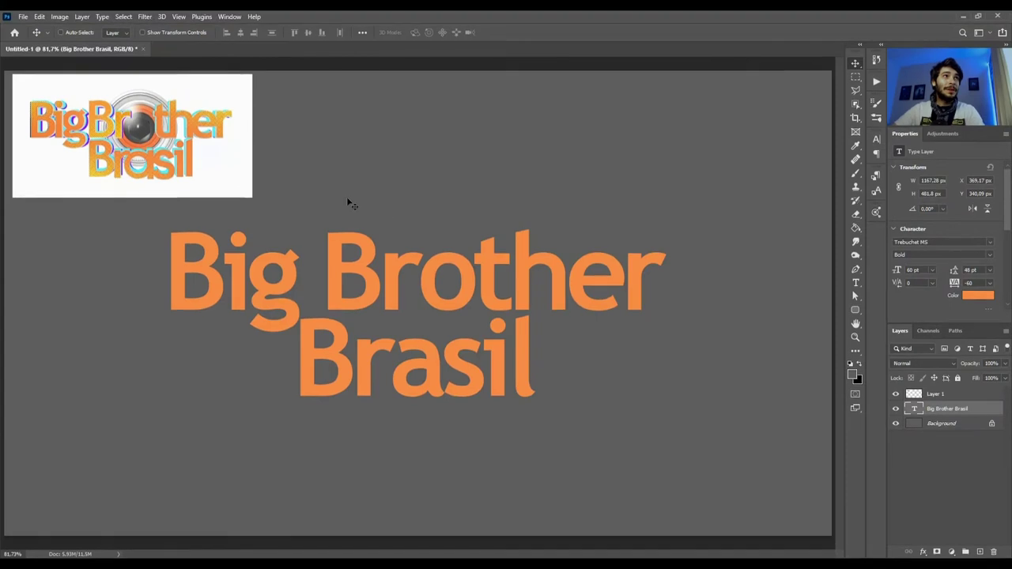
Edit the Big Brother Brasil title and select all its text to check its colour
scroll(12, 96, "up", 5, "alt")
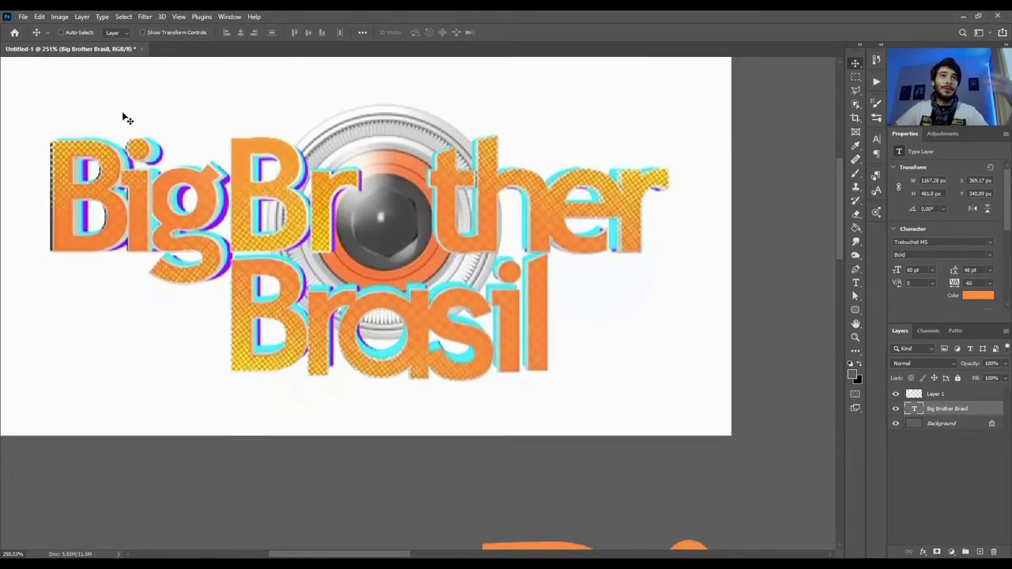
scroll(336, 230, "up", 5, "alt")
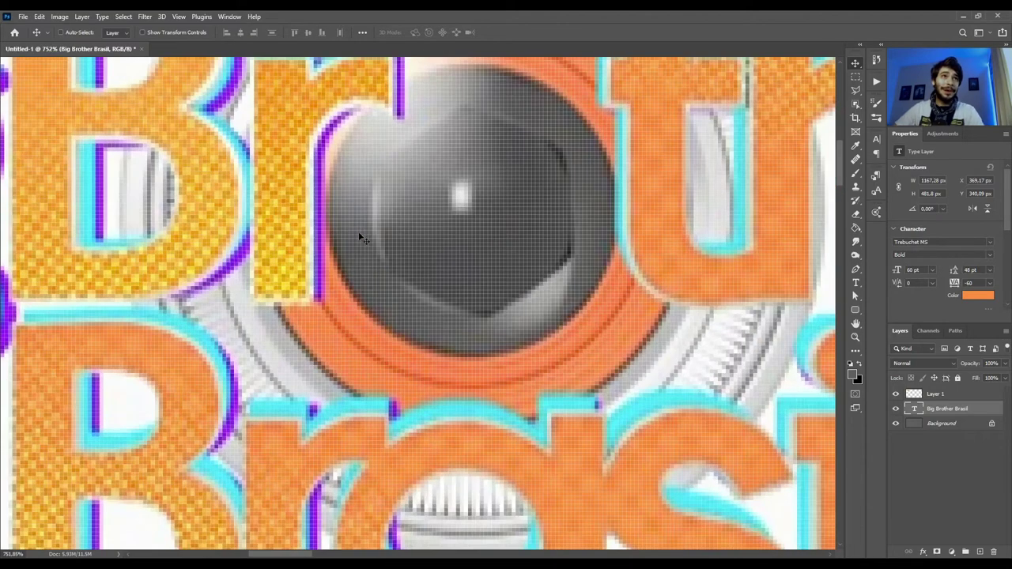
scroll(361, 234, "down", 3, "alt")
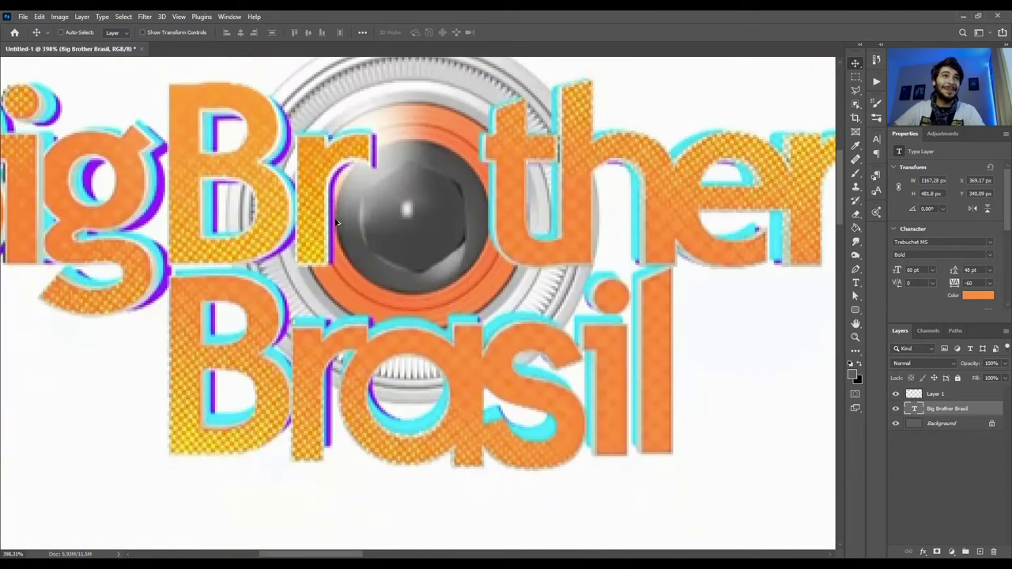
scroll(348, 231, "down", 3, "alt")
scroll(336, 228, "down", 2, "alt")
scroll(361, 232, "down", 1, "alt")
scroll(365, 235, "up", 1, "alt")
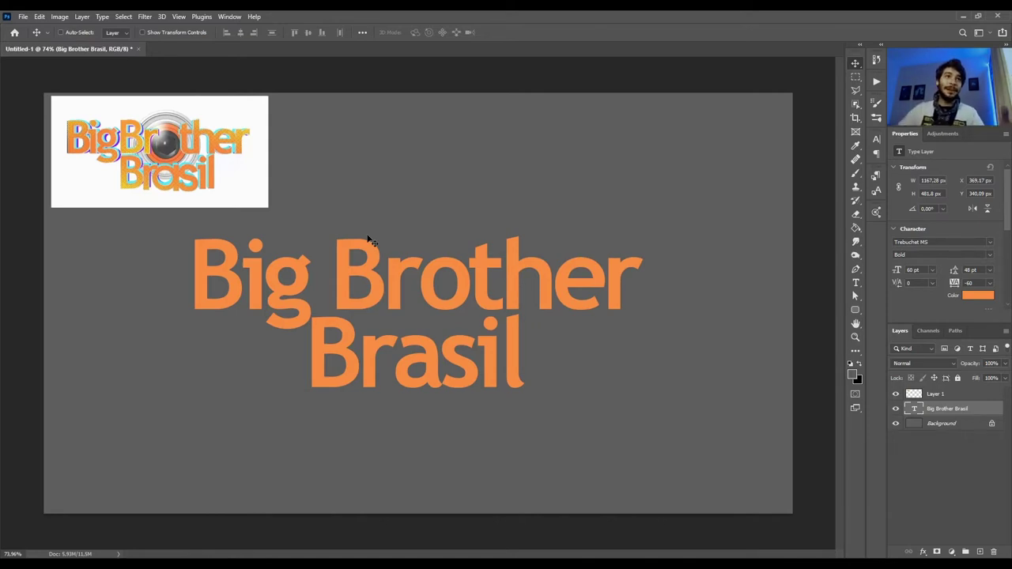
key("t")
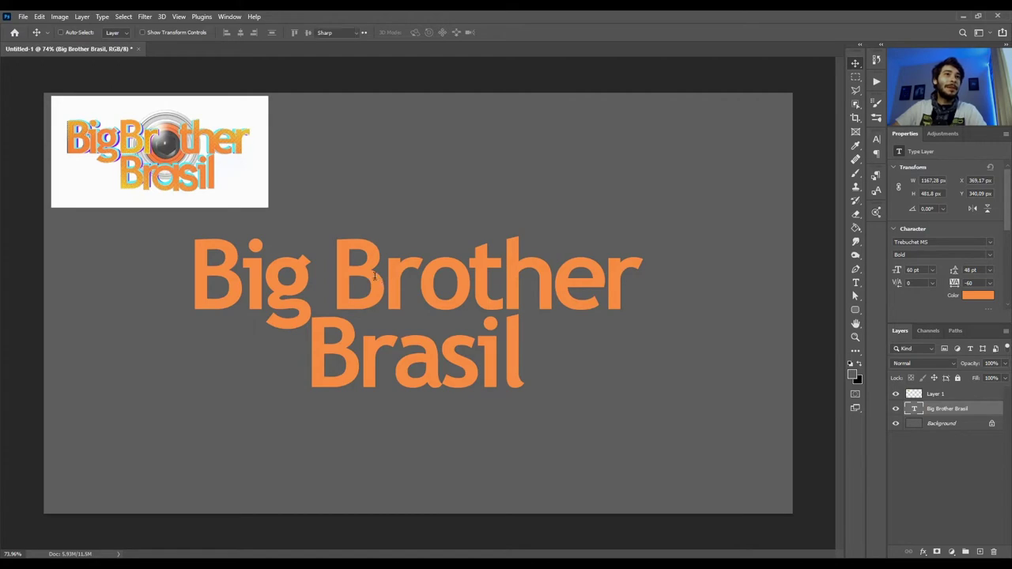
left_click_drag(198, 263, 576, 356)
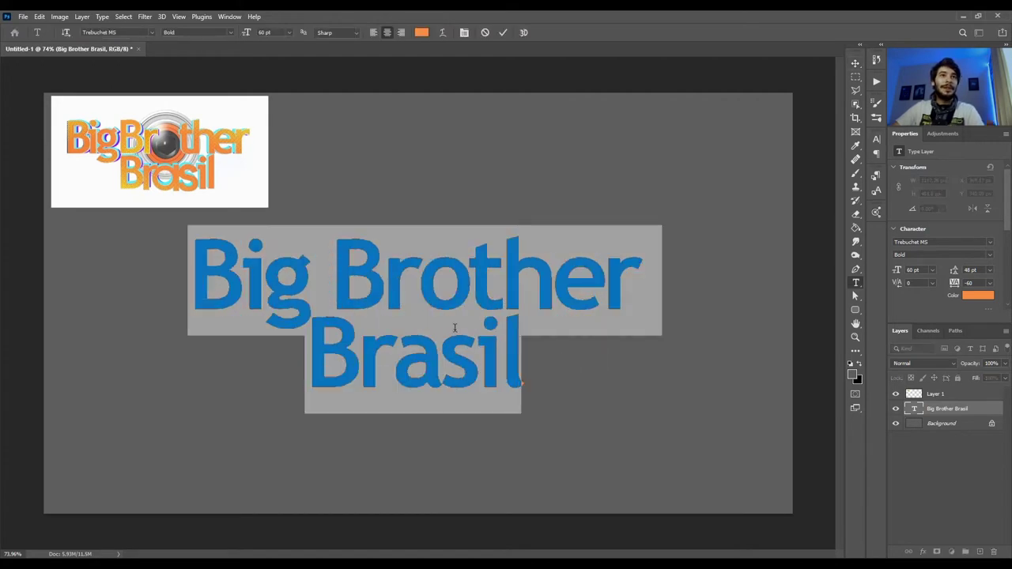
left_click(455, 327)
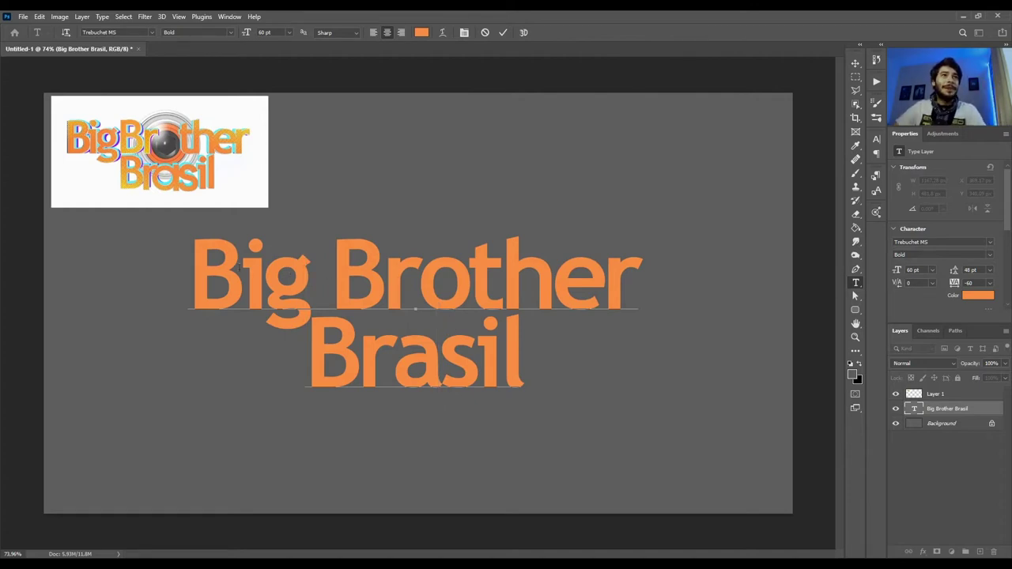
Select the B of Brother, briefly the B of Big, then finish editing the text
left_click_drag(384, 272, 322, 273)
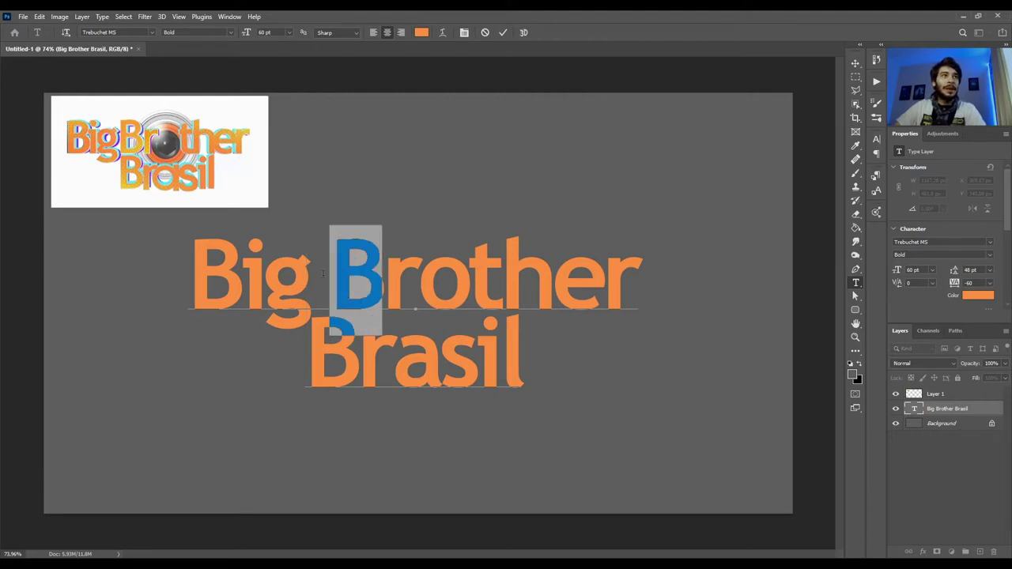
left_click_drag(234, 283, 183, 275)
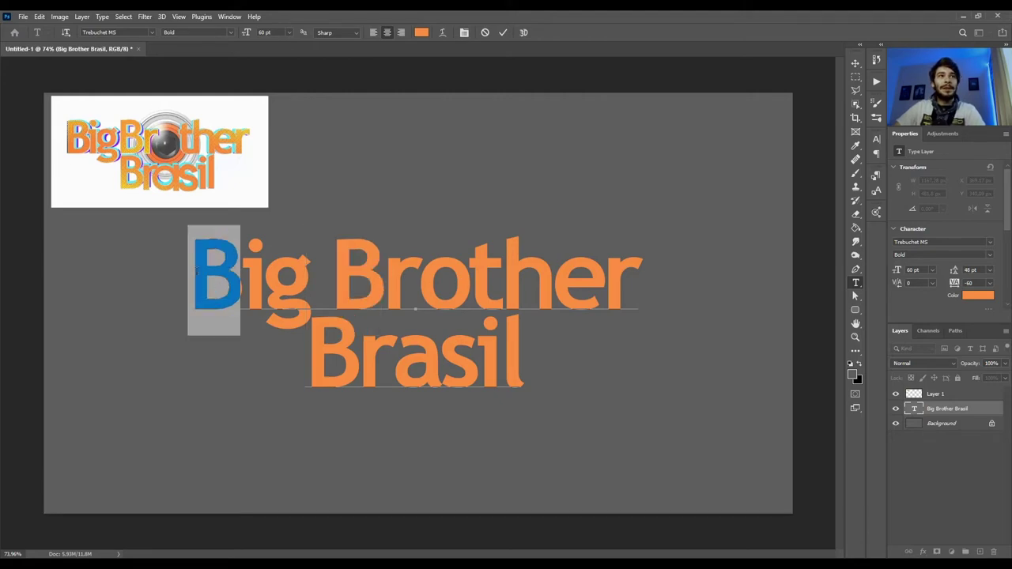
left_click_drag(374, 263, 340, 263)
left_click(855, 62)
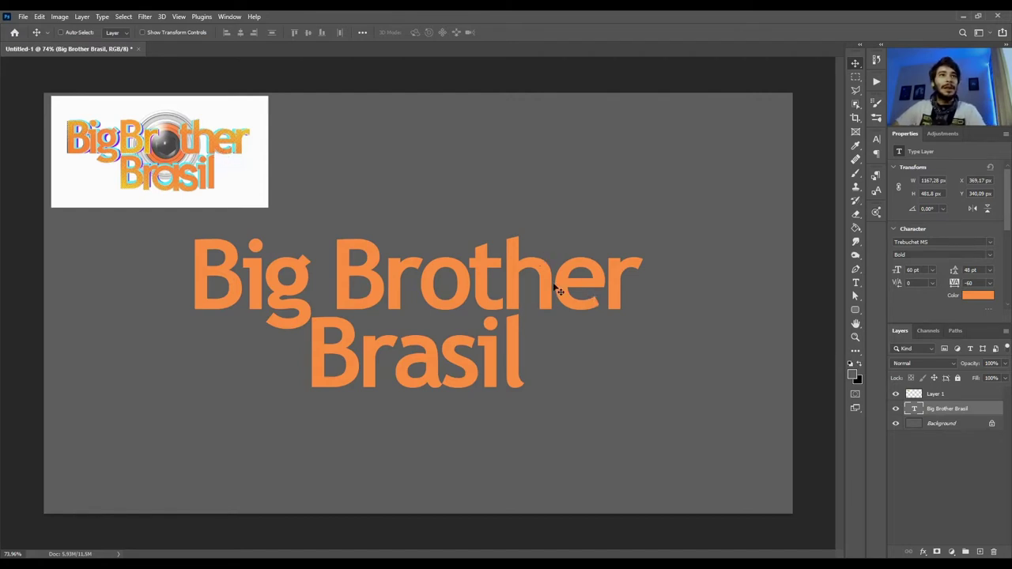
Add an empty Layer 2 clipped to the title text and pick the soft Brush
scroll(485, 294, "down", 2)
scroll(490, 299, "up", 1)
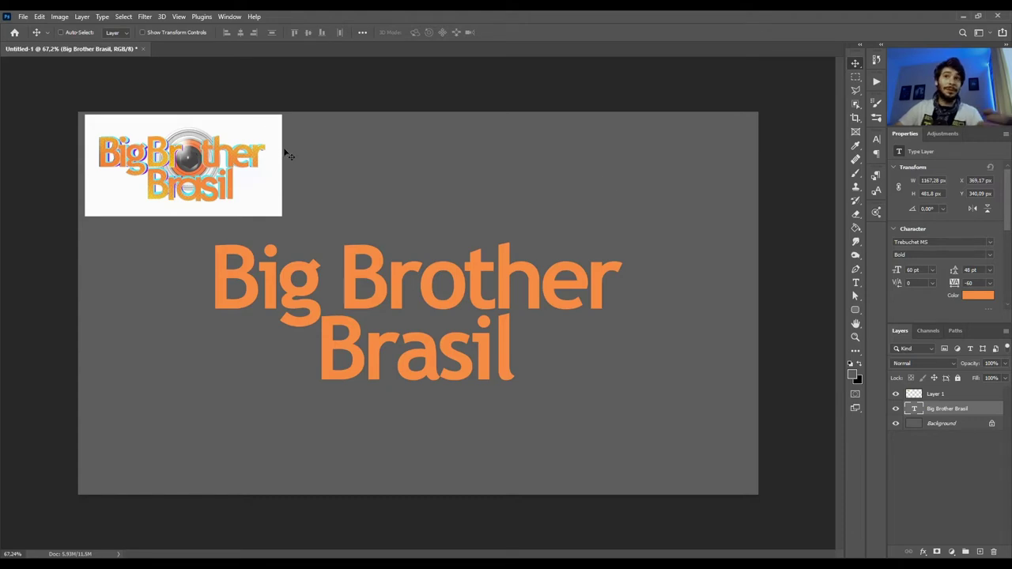
left_click(981, 551)
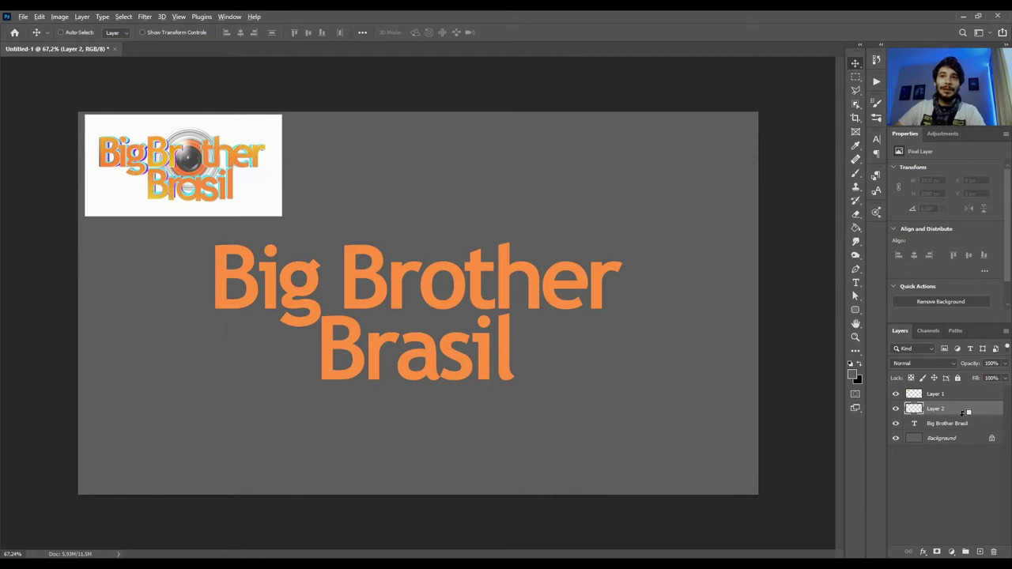
left_click(963, 413, "alt")
left_click(954, 425)
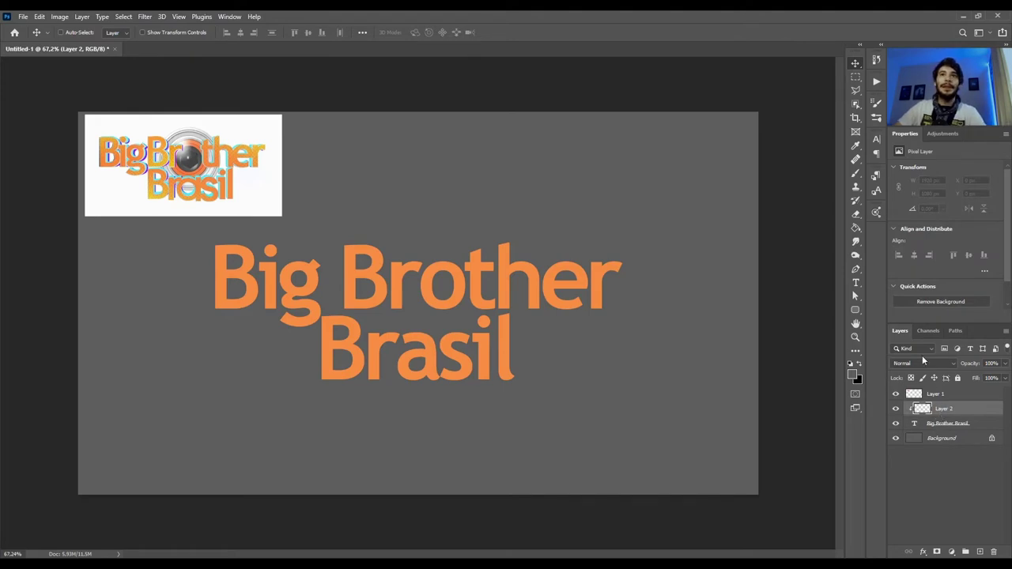
left_click(856, 172)
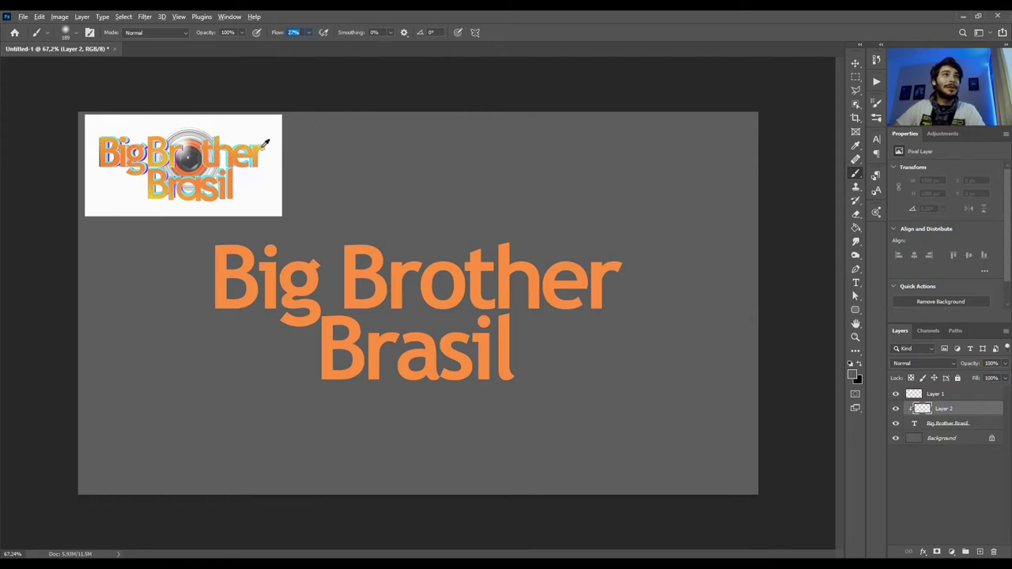
Sample yellow from the reference logo and paint it over Big with a 338 px brush
left_click(264, 146, "alt")
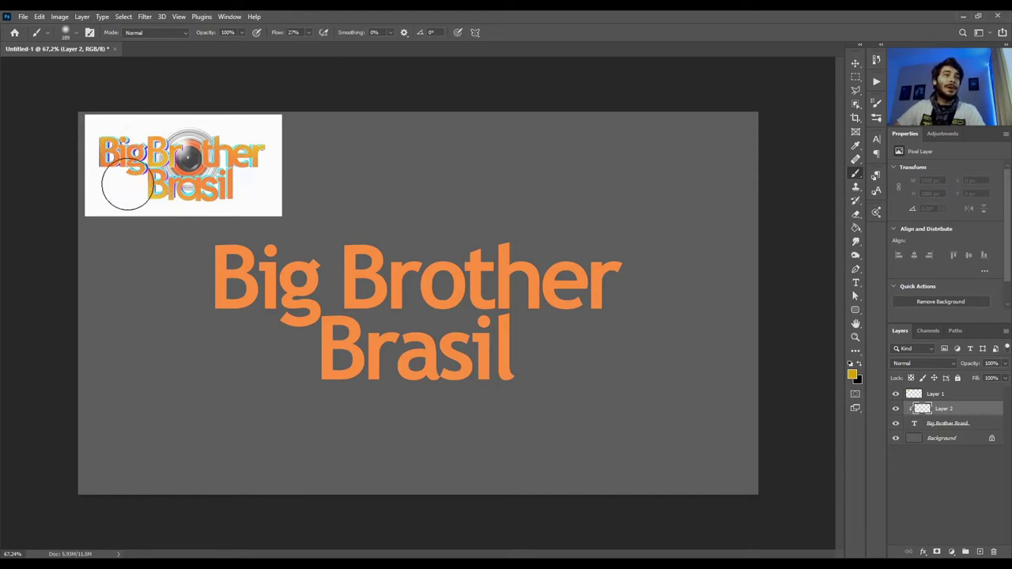
left_click_drag(199, 250, 231, 256)
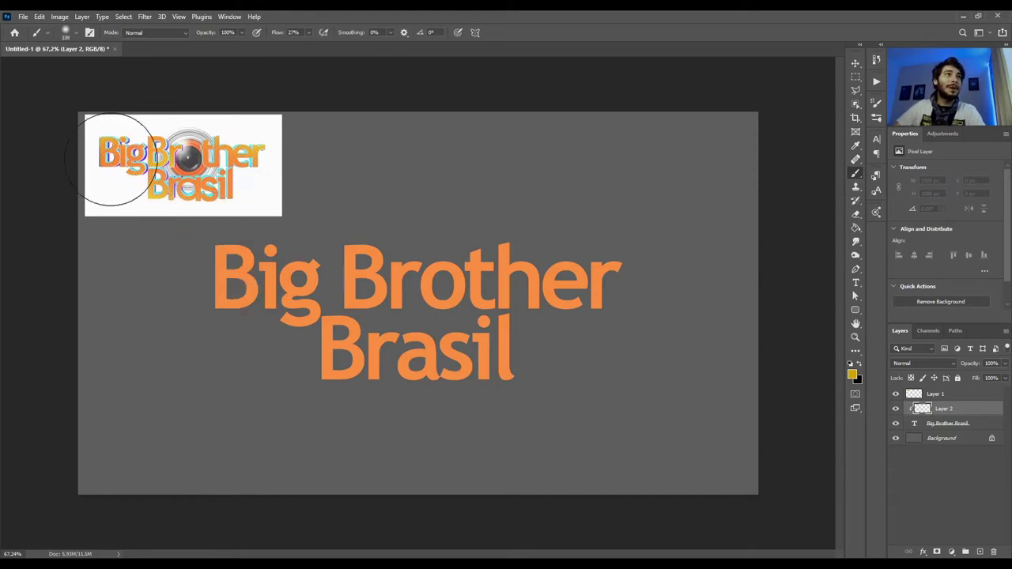
left_click_drag(125, 253, 346, 182)
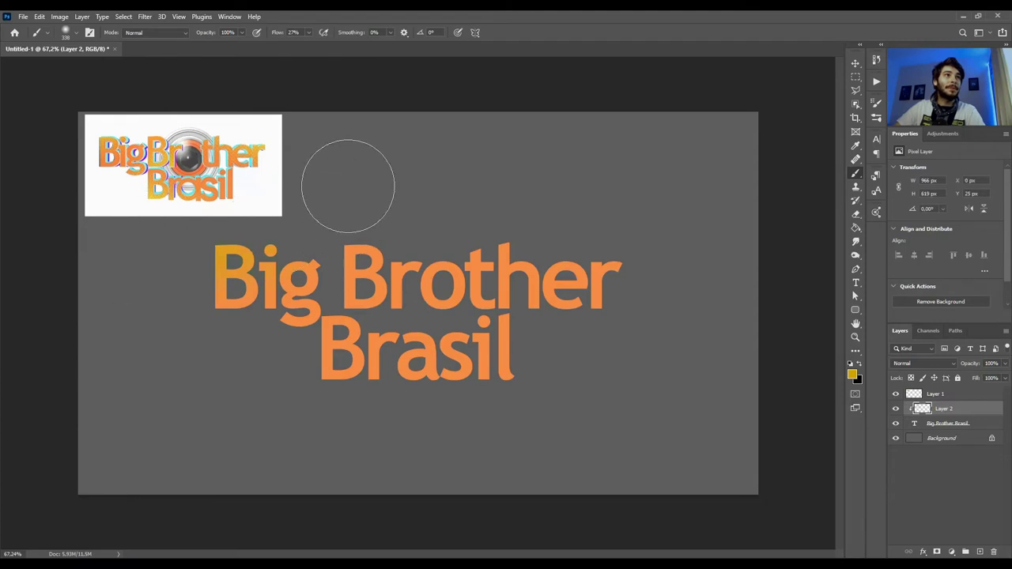
Sample an orange, clear and restore Layer 2's tint, and shrink the brush to about 100 px
left_click(107, 136, "alt")
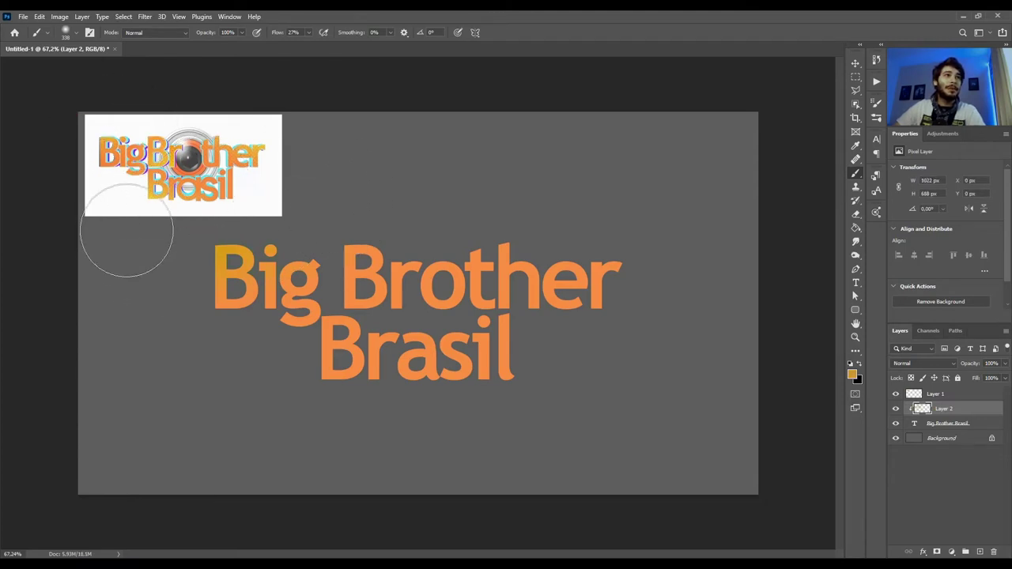
scroll(150, 160, "up", 3)
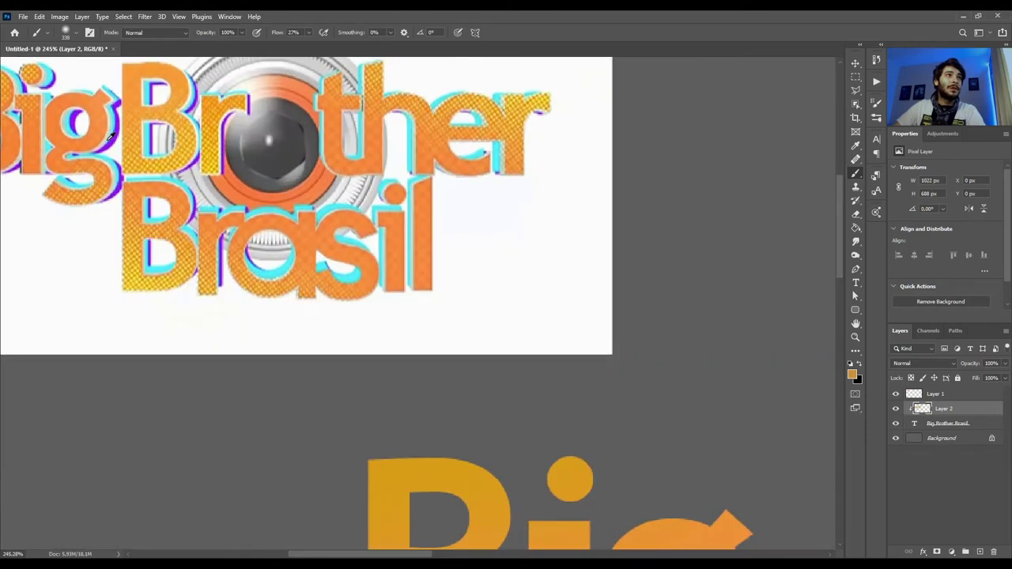
scroll(150, 160, "up", 2)
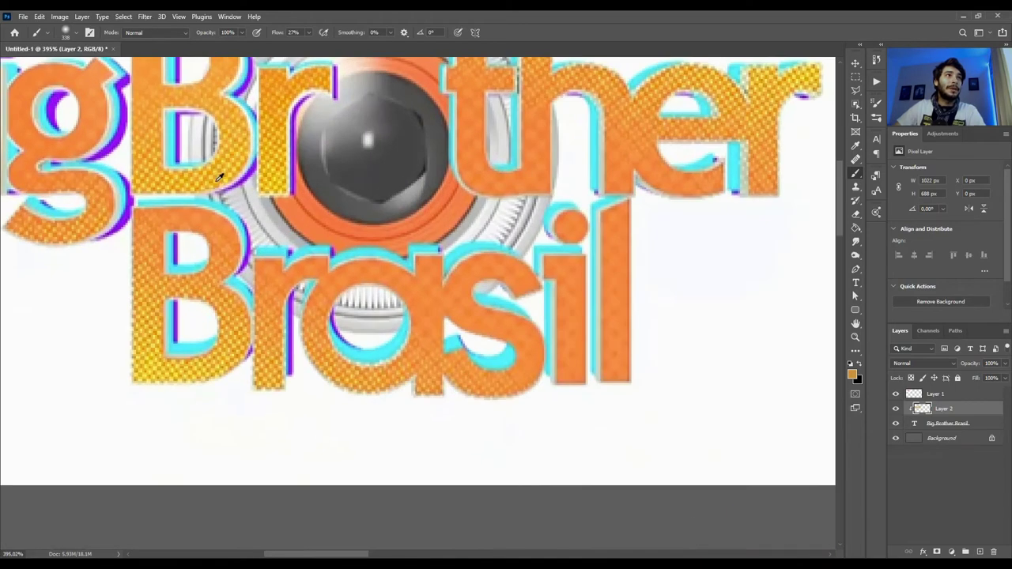
scroll(216, 181, "down", 3)
scroll(293, 288, "down", 1)
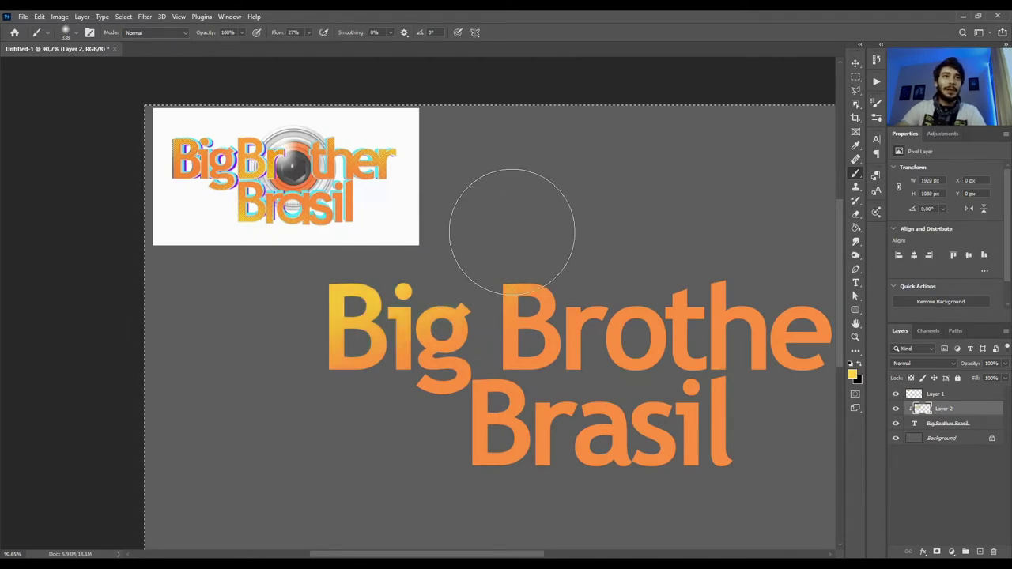
key("ctrl+a")
key("Delete")
key("ctrl+z")
key("ctrl+z")
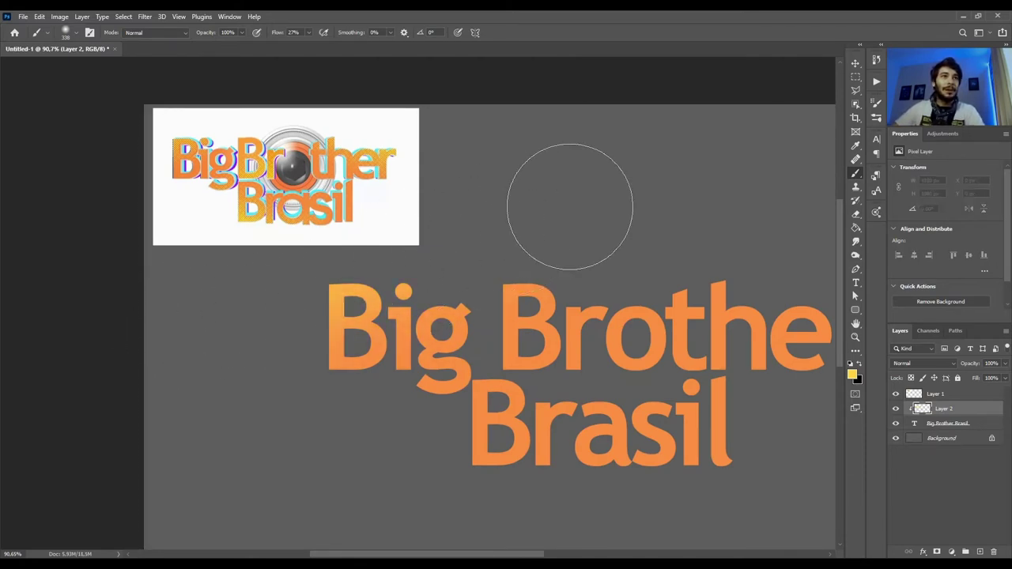
mouse_move(583, 312)
left_mouse_down()
mouse_move(564, 375)
mouse_move(481, 339)
mouse_move(521, 371)
left_mouse_up()
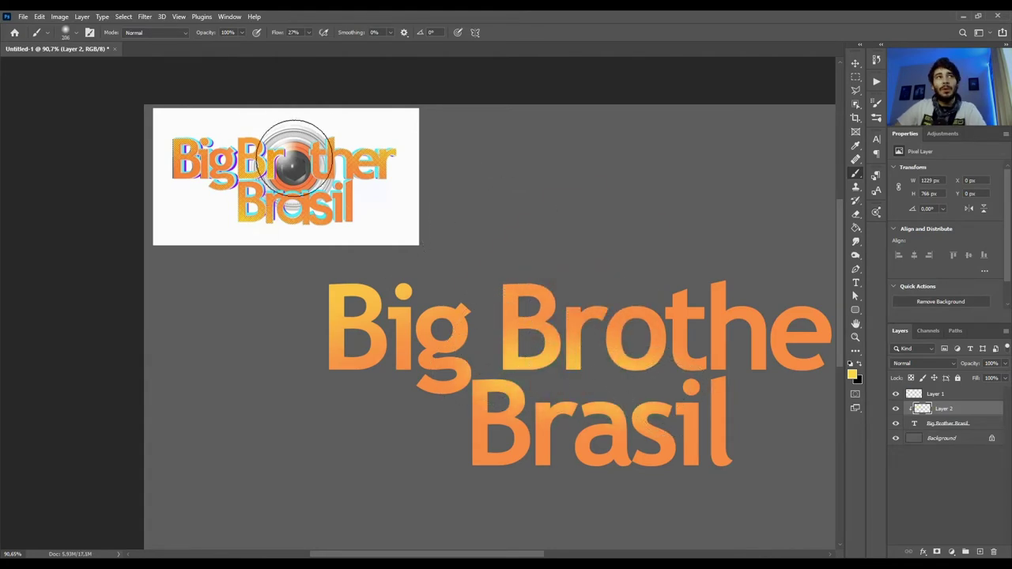
Paint faint yellow near the end of Brother and across the bottom of Brasil's B
scroll(553, 229, "down", 3)
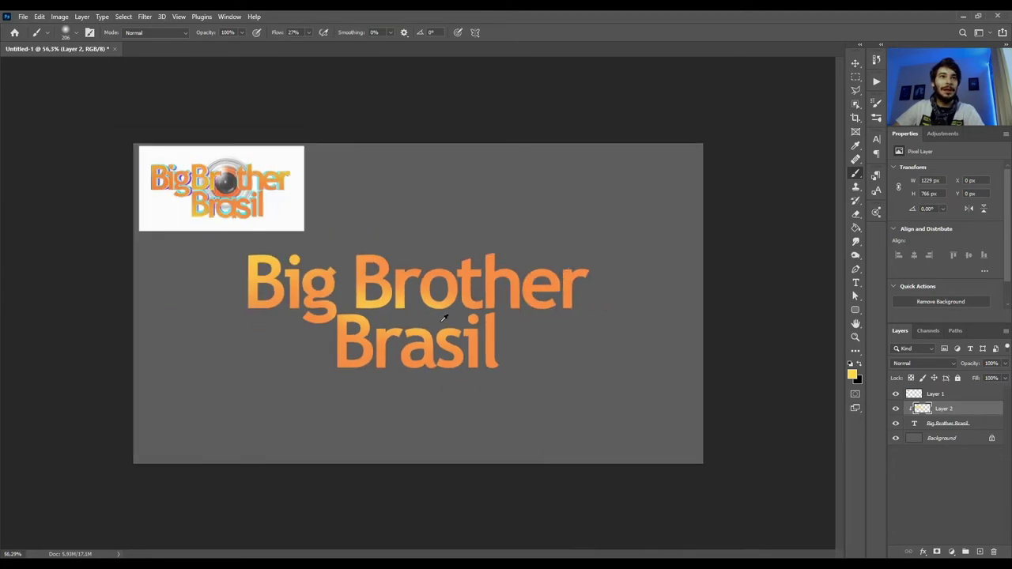
scroll(553, 229, "up", 2)
left_click_drag(651, 233, 723, 239)
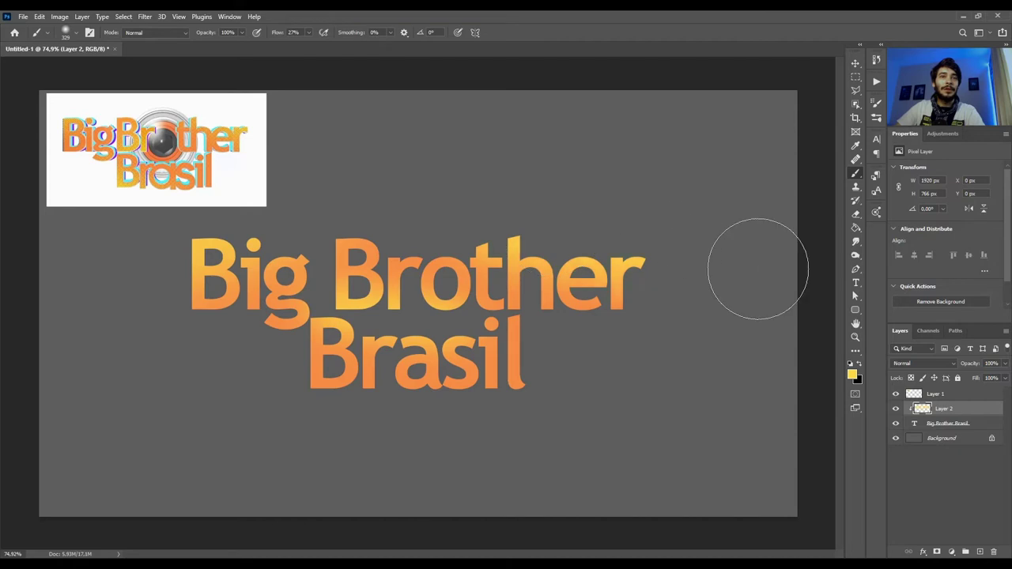
left_click_drag(448, 424, 213, 379)
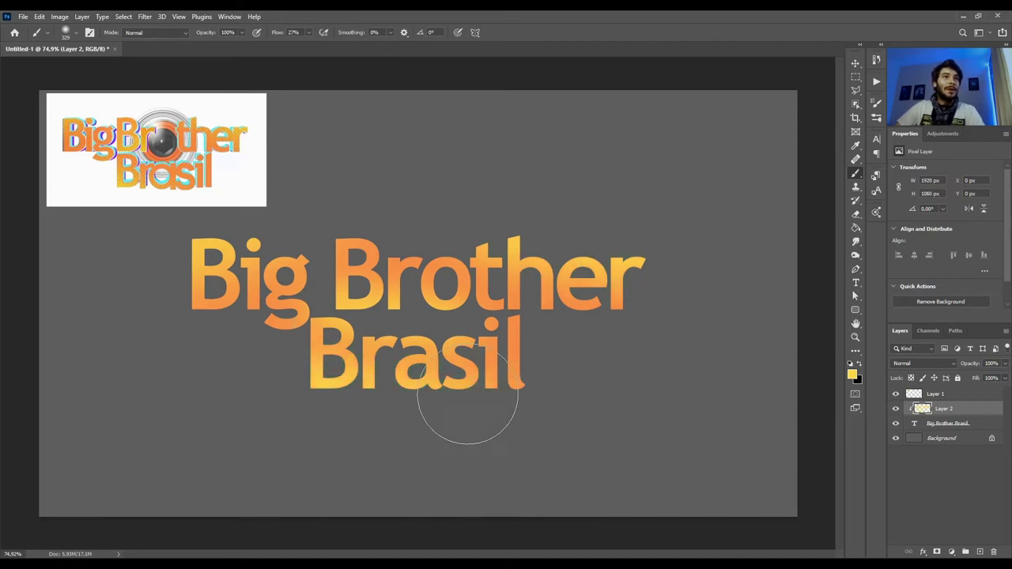
left_click_drag(340, 362, 323, 360)
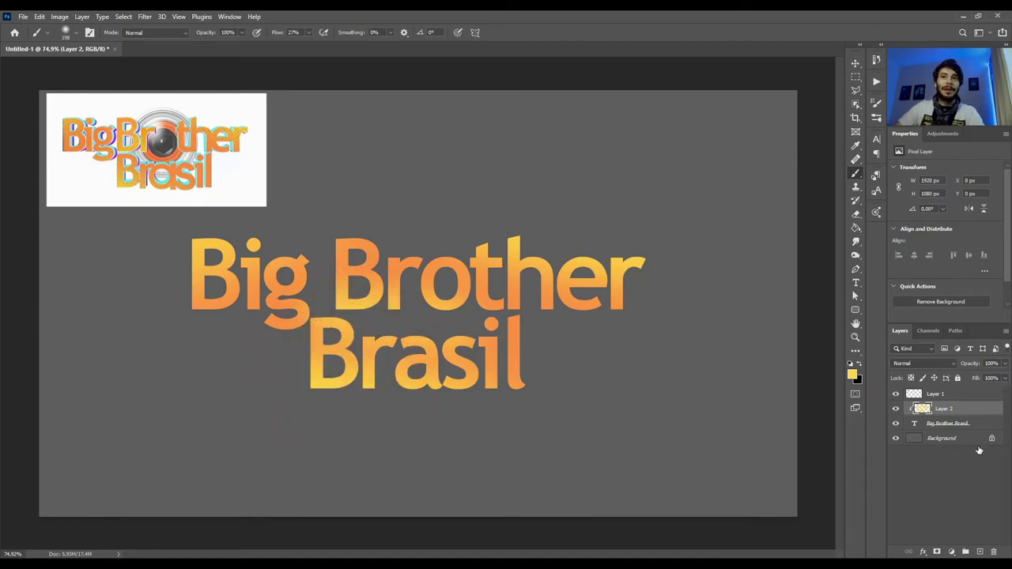
Add a white layer mask to Layer 2, target it and make black the painting colour
left_click(939, 552)
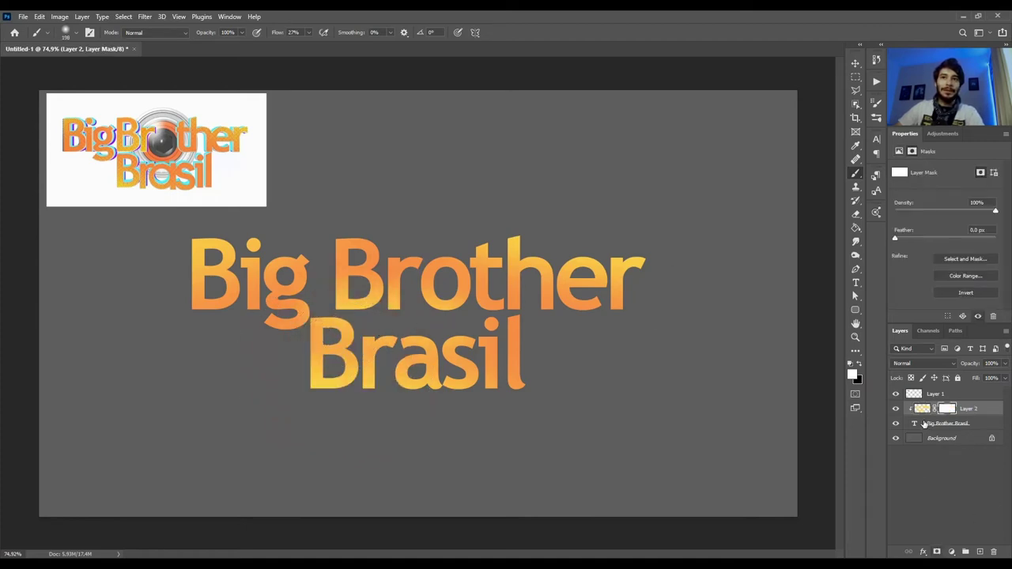
key("ctrl+2")
left_click(948, 410)
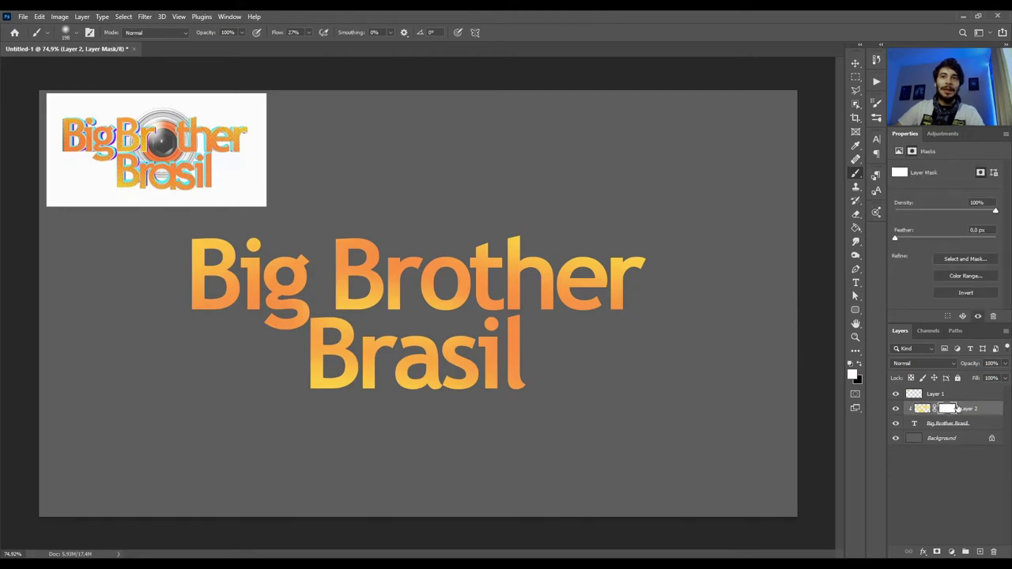
key("x")
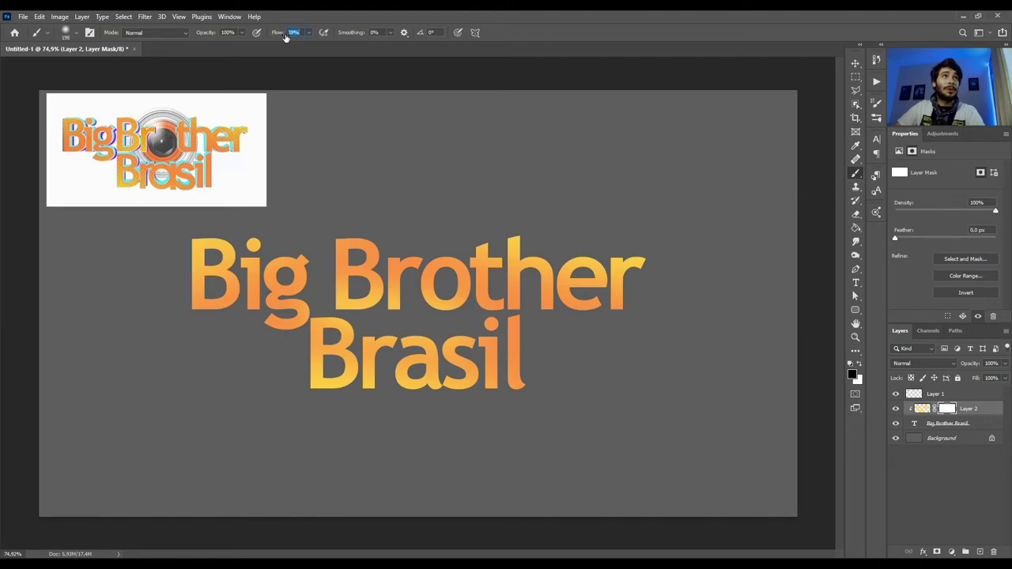
Paint the mask around the g's tail, resizing the brush between about 176 and 79 px
scroll(348, 349, "up", 1)
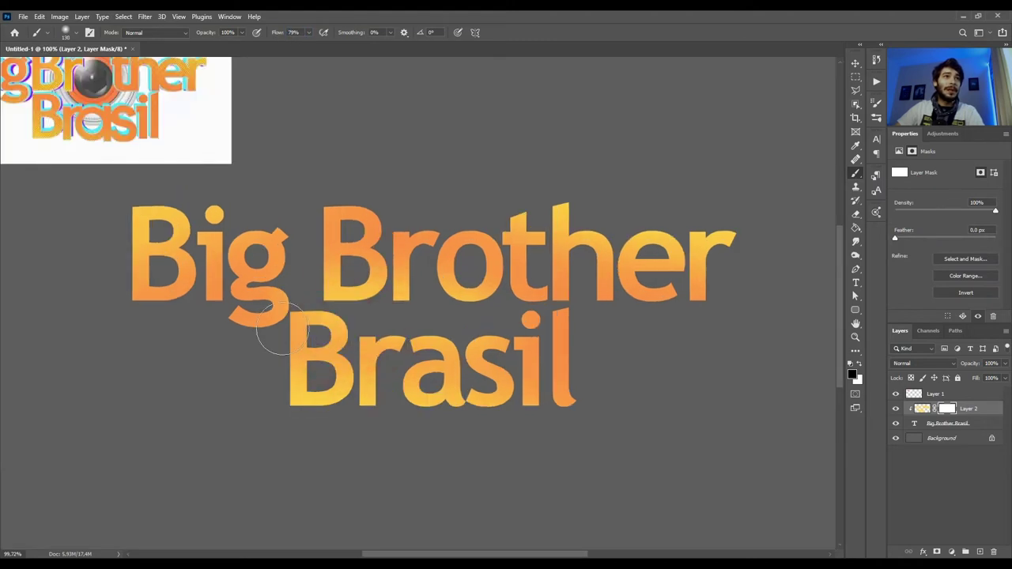
left_click_drag(285, 310, 310, 294)
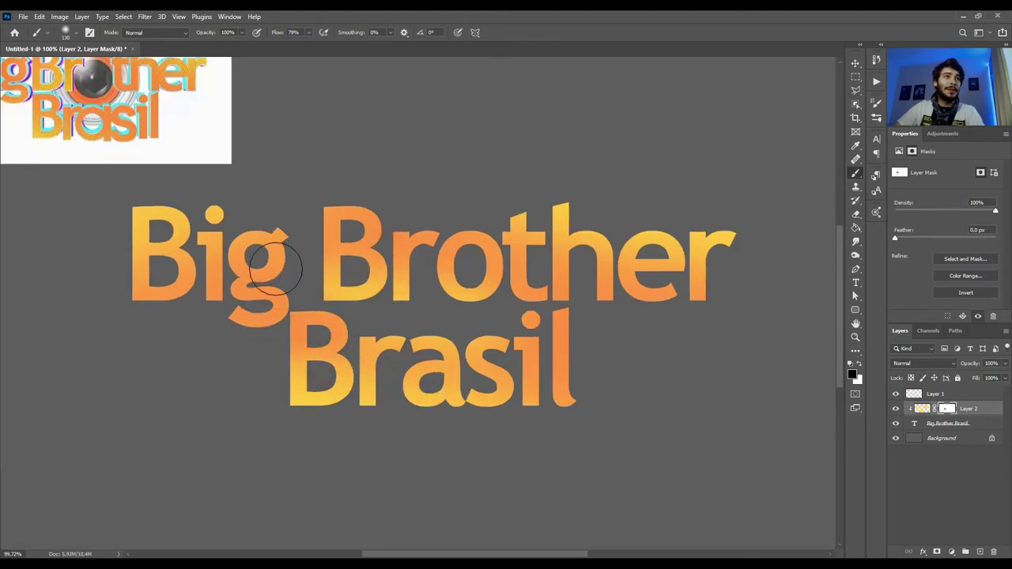
right_click(360, 340, "alt")
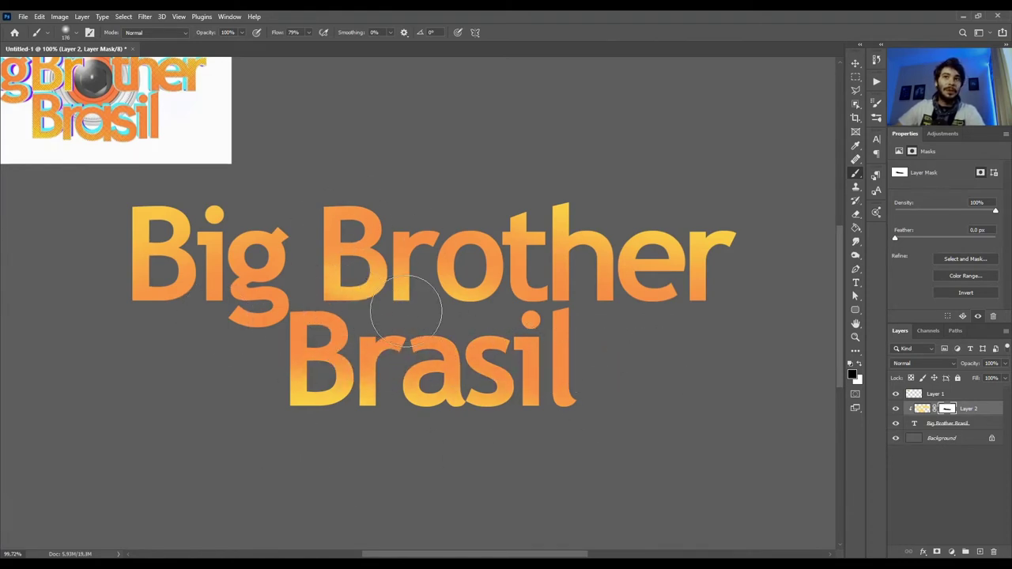
right_click(361, 291, "alt")
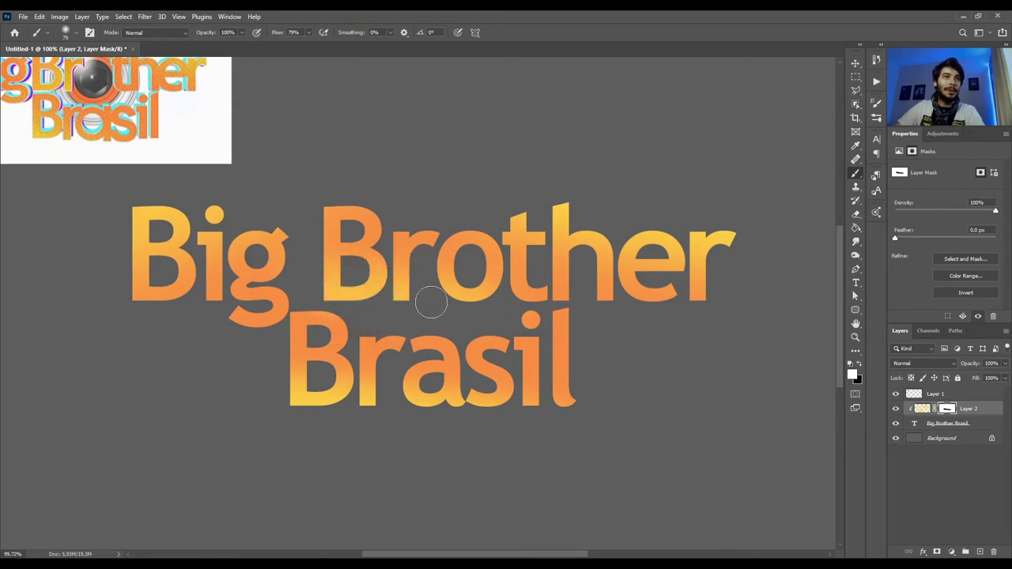
key("x")
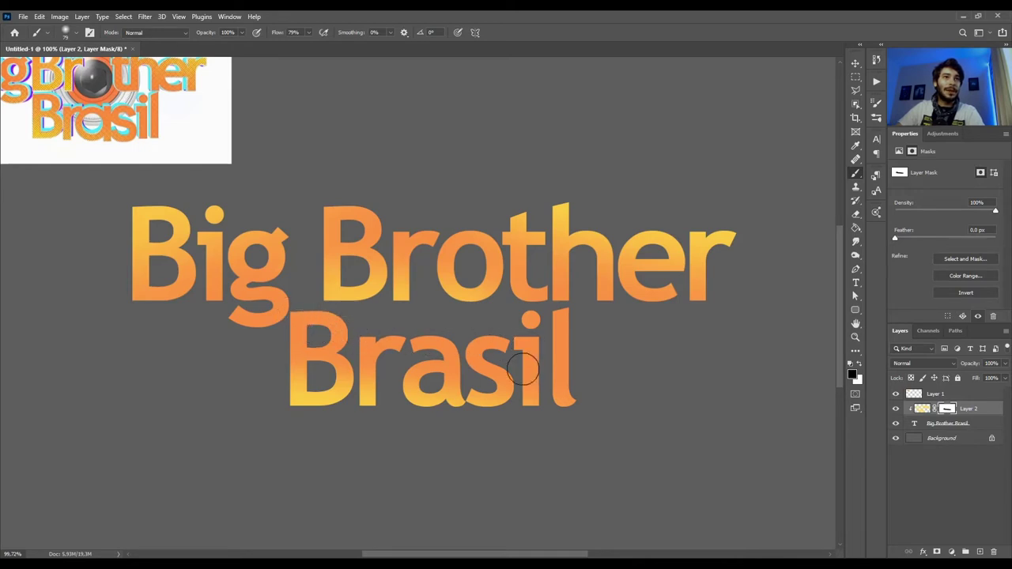
scroll(490, 304, "down", 4)
scroll(461, 291, "up", 2)
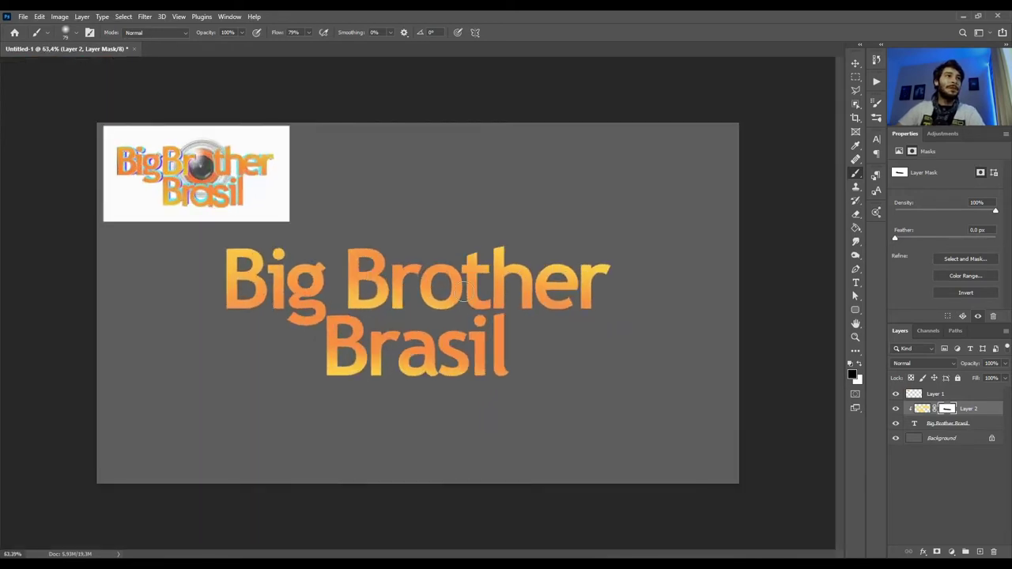
Compare with the reference logo, then select and duplicate the Big Brother Brasil text layer
key("v")
scroll(465, 293, "up", 1)
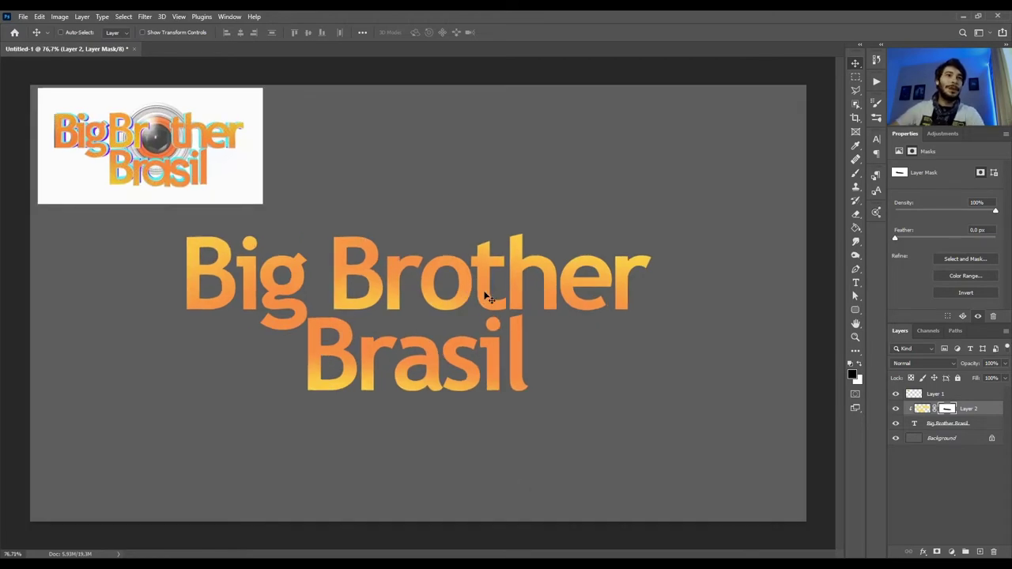
scroll(63, 113, "up", 4)
scroll(45, 113, "up", 1)
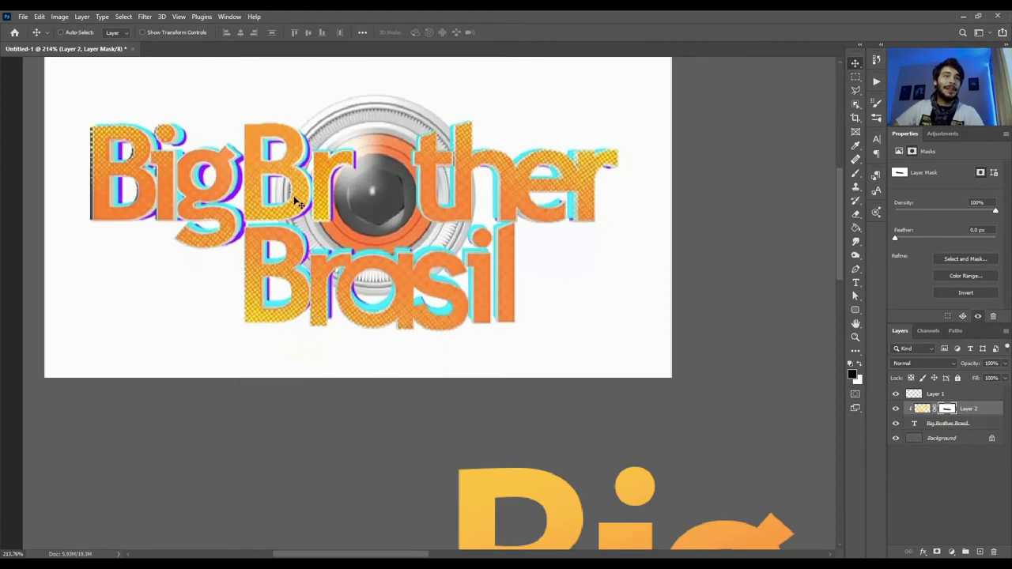
scroll(287, 196, "down", 6)
scroll(419, 275, "up", 1)
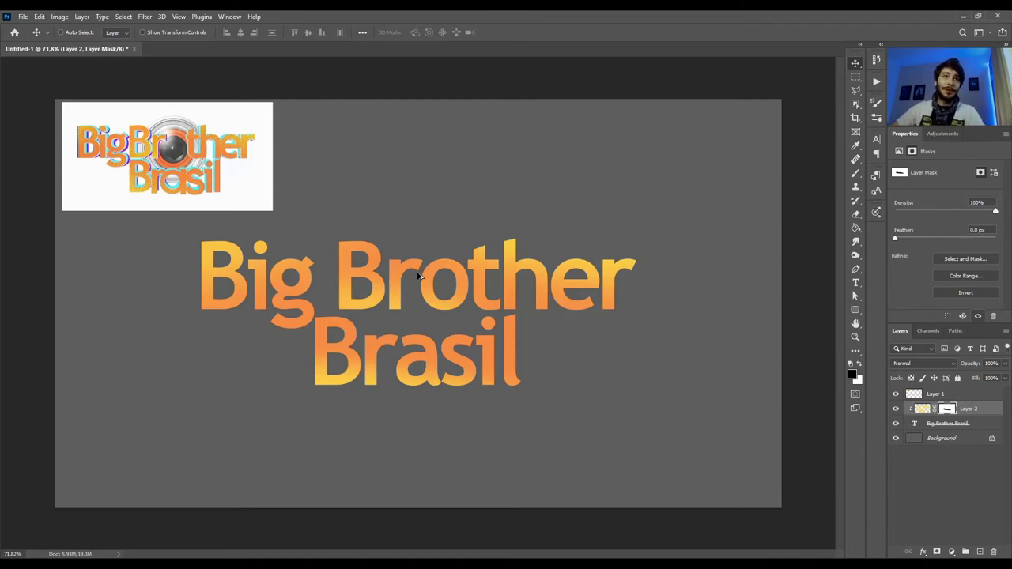
scroll(419, 275, "up", 1)
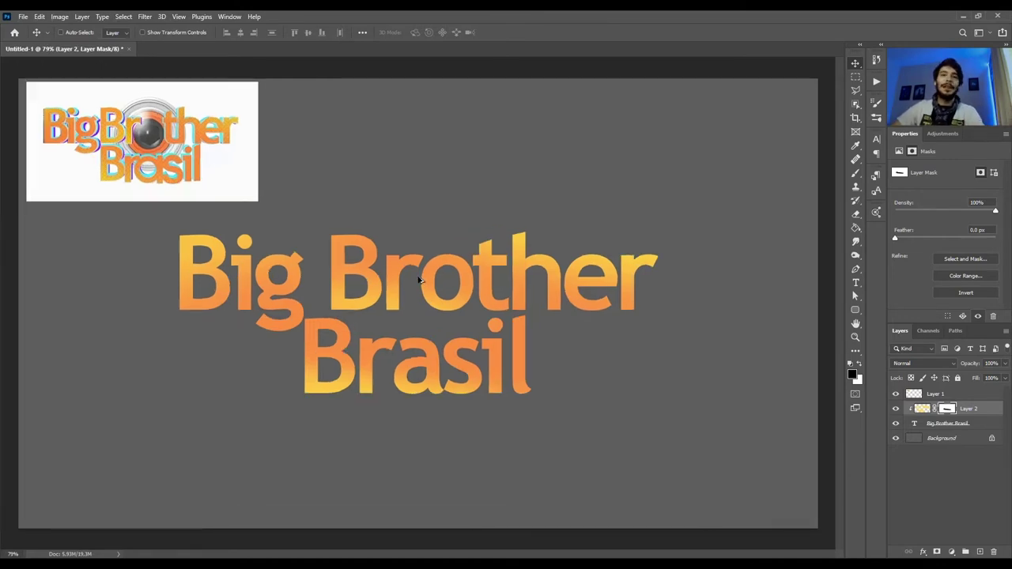
left_click(966, 424)
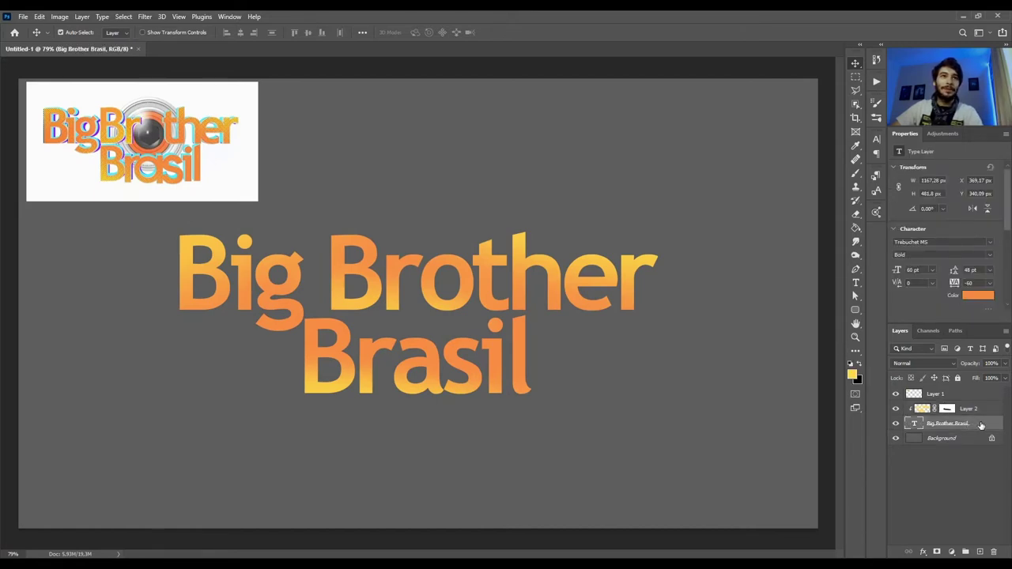
key("ctrl+j")
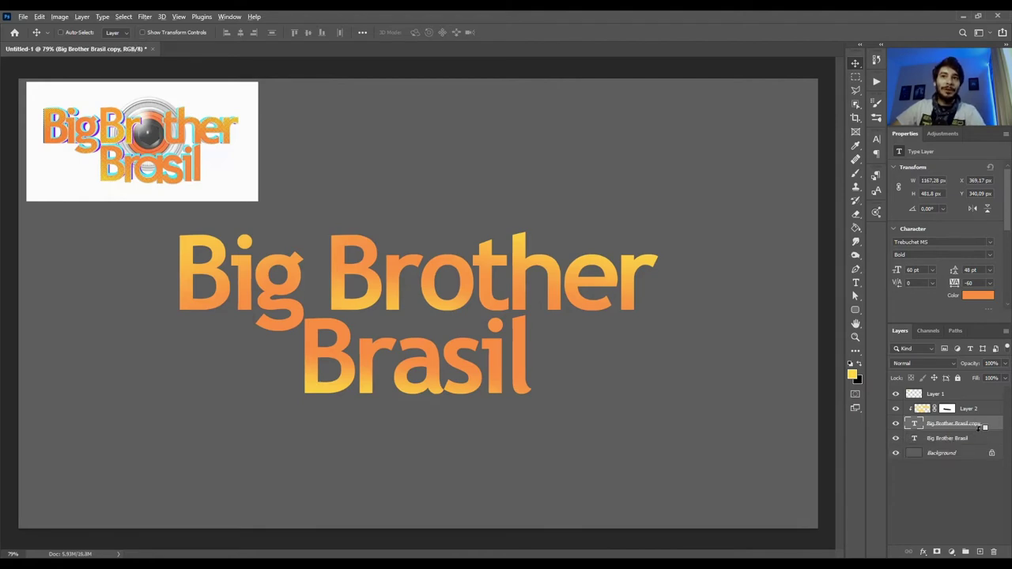
Clip the title copy to the original and give it a dotted Pattern Overlay at 95% scale
left_click(976, 428, "alt")
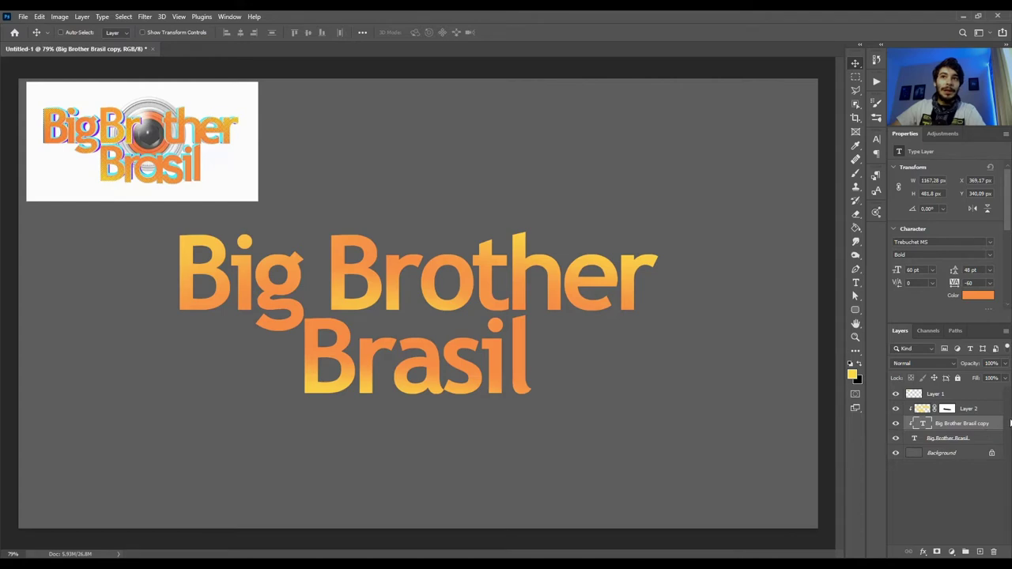
double_click(998, 424)
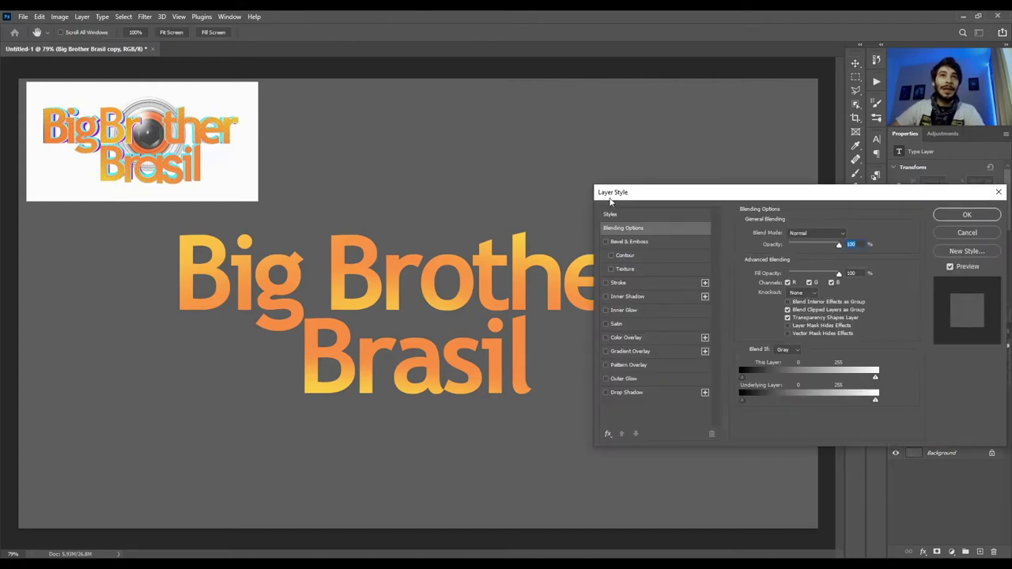
left_click(631, 365)
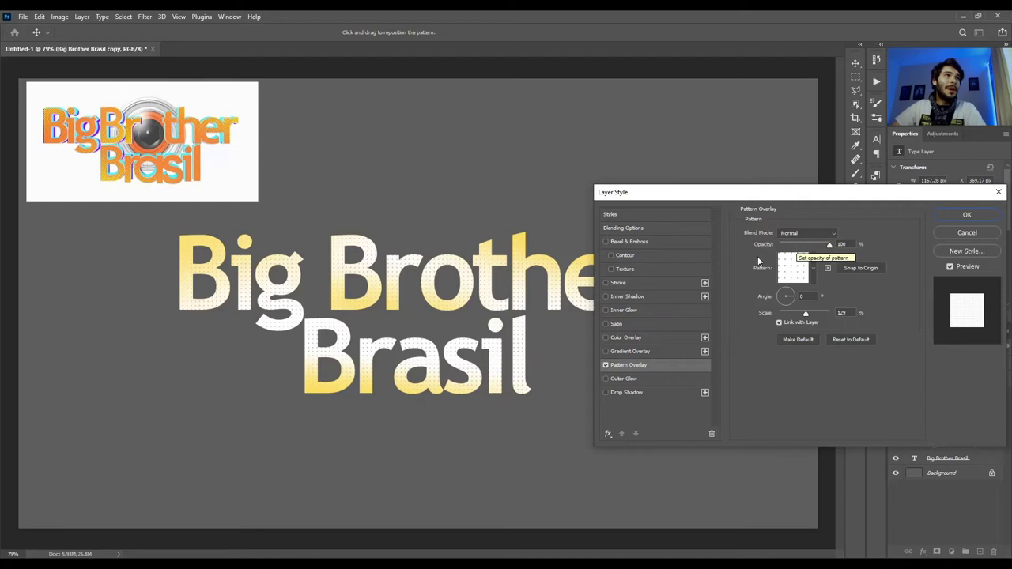
left_click_drag(805, 315, 804, 315)
left_click(804, 314)
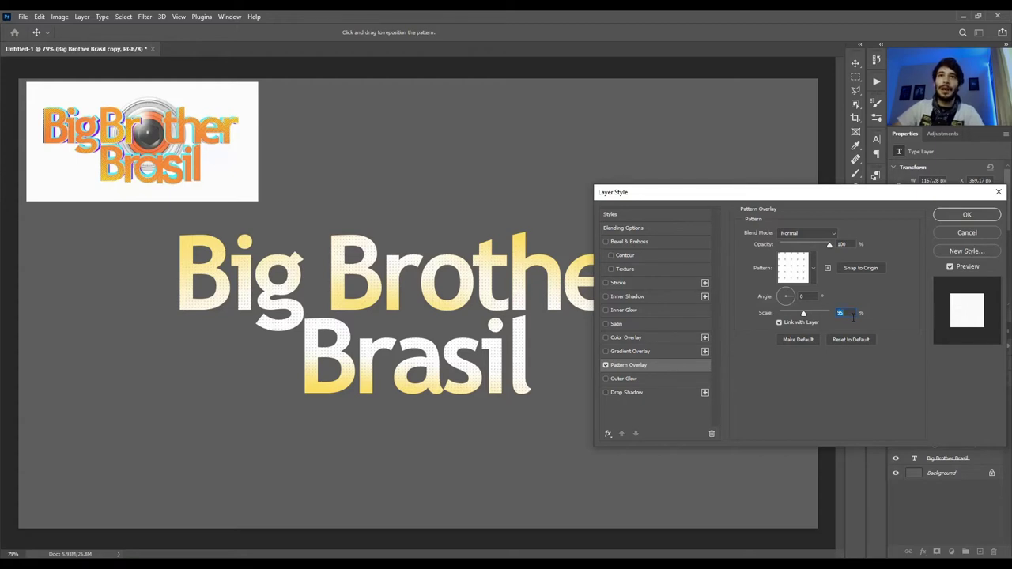
left_click(967, 215)
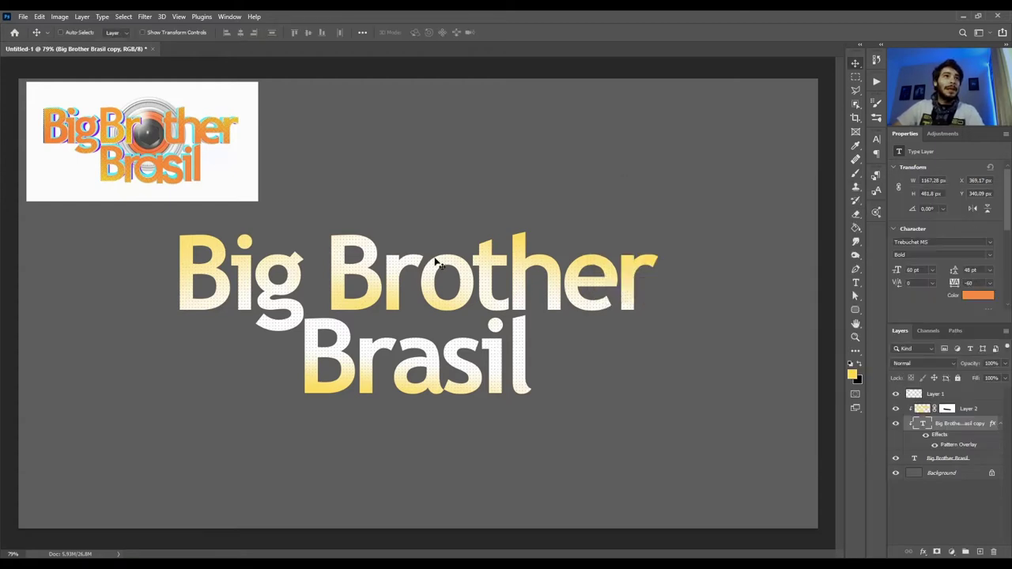
Convert the Big Brother Brasil copy layer to a smart object and invert its colours
scroll(182, 267, "up", 5)
scroll(228, 276, "up", 4)
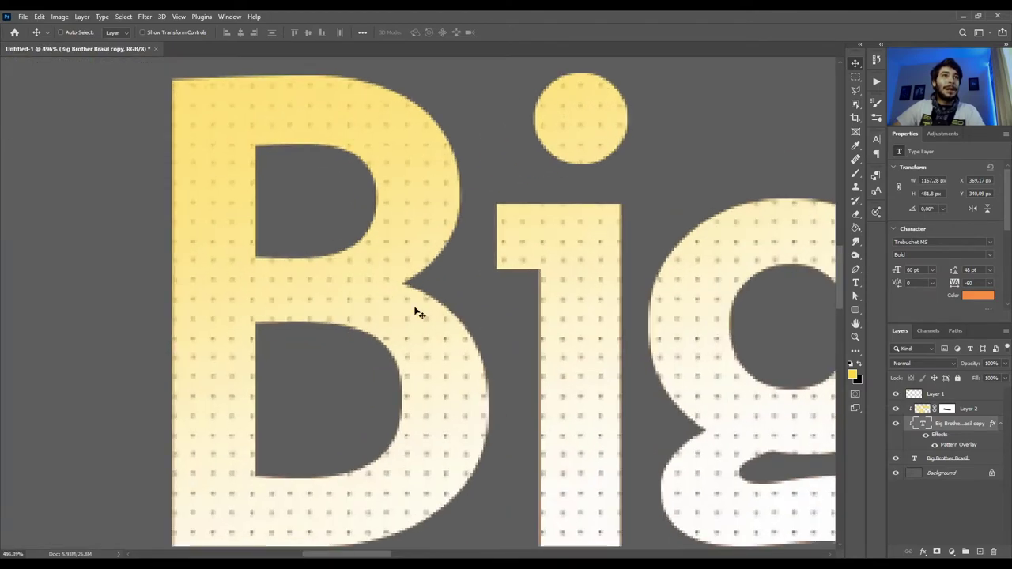
scroll(443, 316, "down", 6)
scroll(502, 328, "up", 3)
scroll(198, 201, "up", 5)
scroll(204, 169, "up", 2)
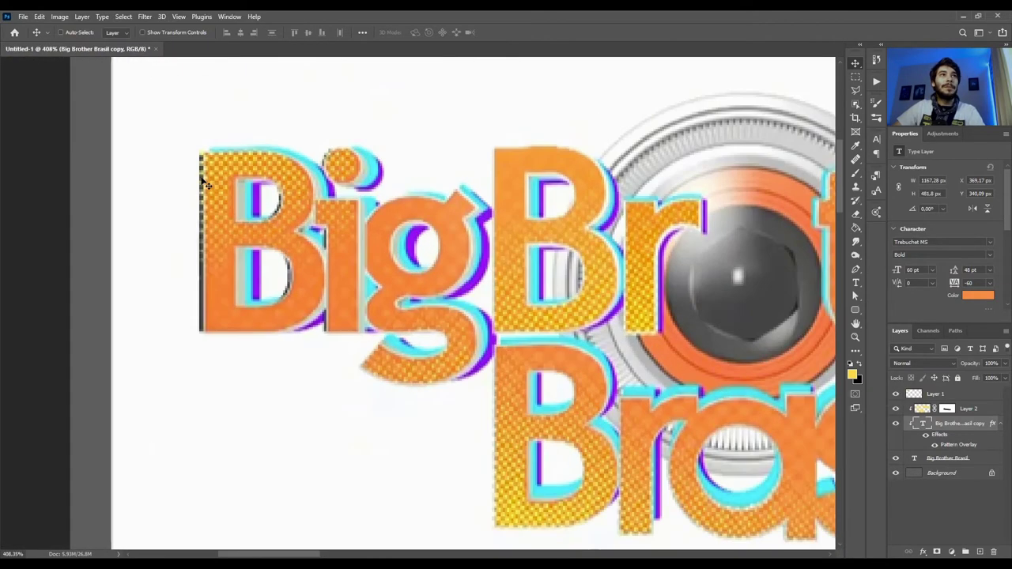
scroll(205, 185, "down", 4)
scroll(407, 316, "down", 6)
scroll(403, 321, "up", 2)
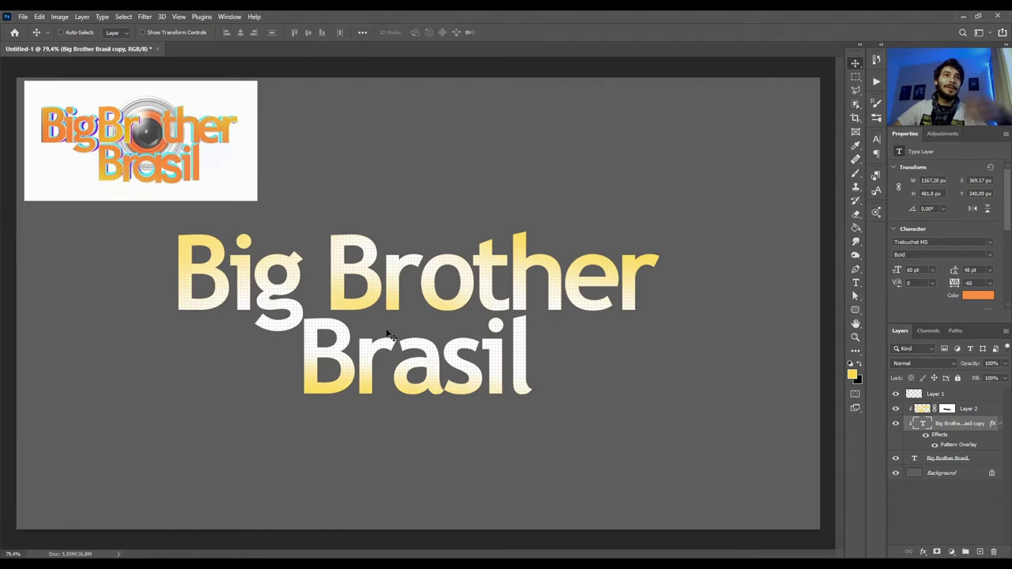
scroll(318, 321, "up", 2)
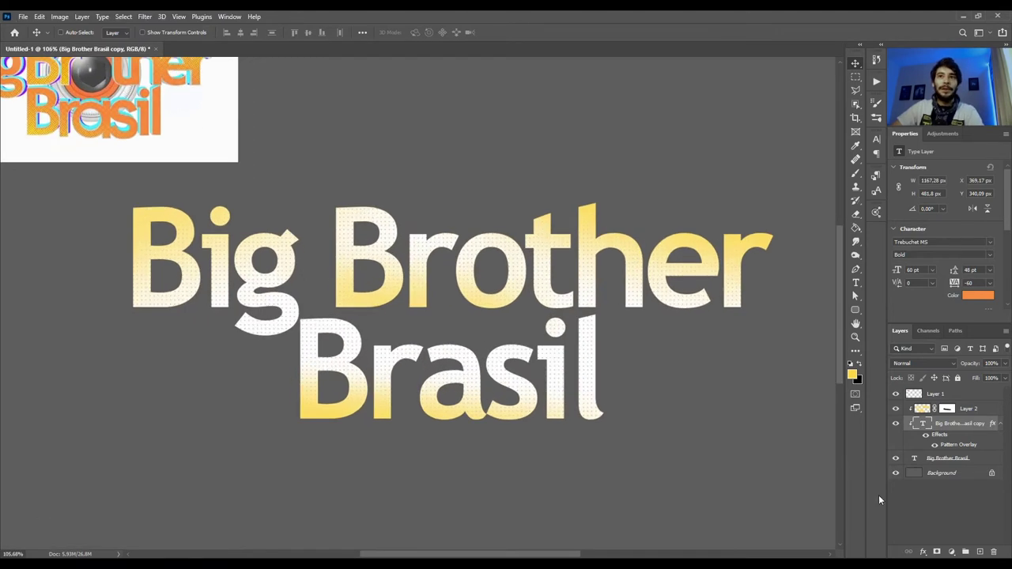
right_click(977, 427)
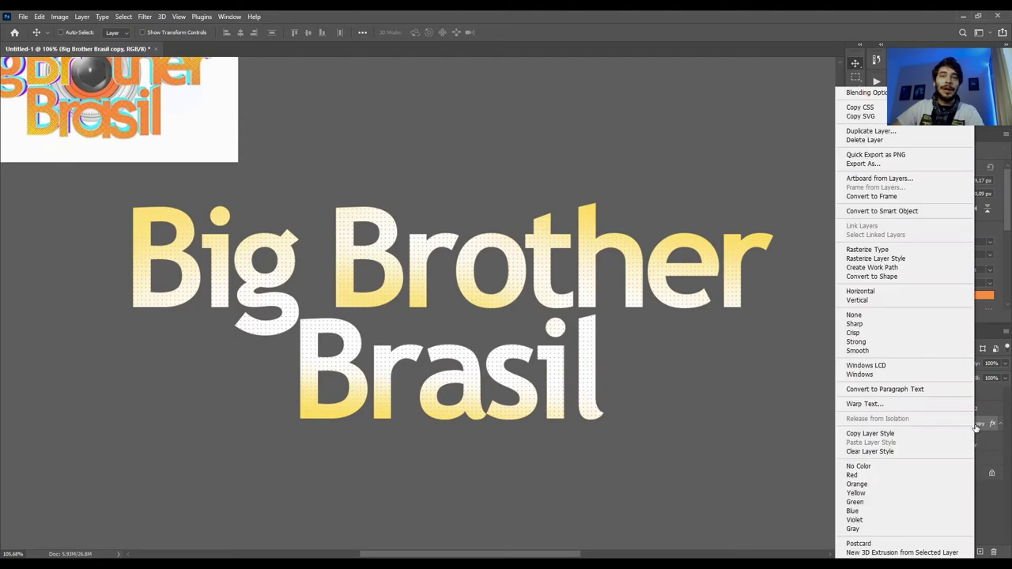
left_click(879, 211)
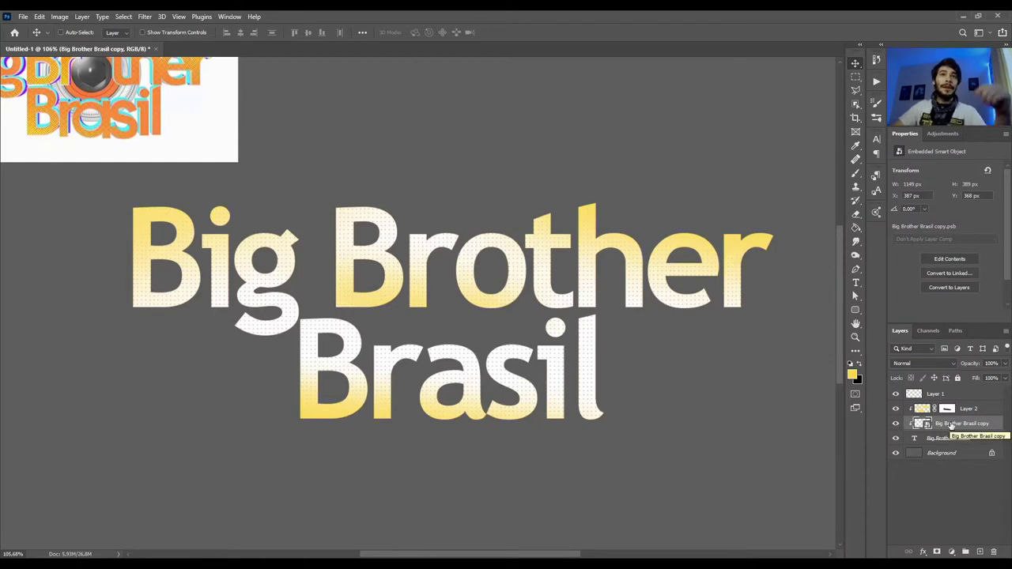
key("ctrl")
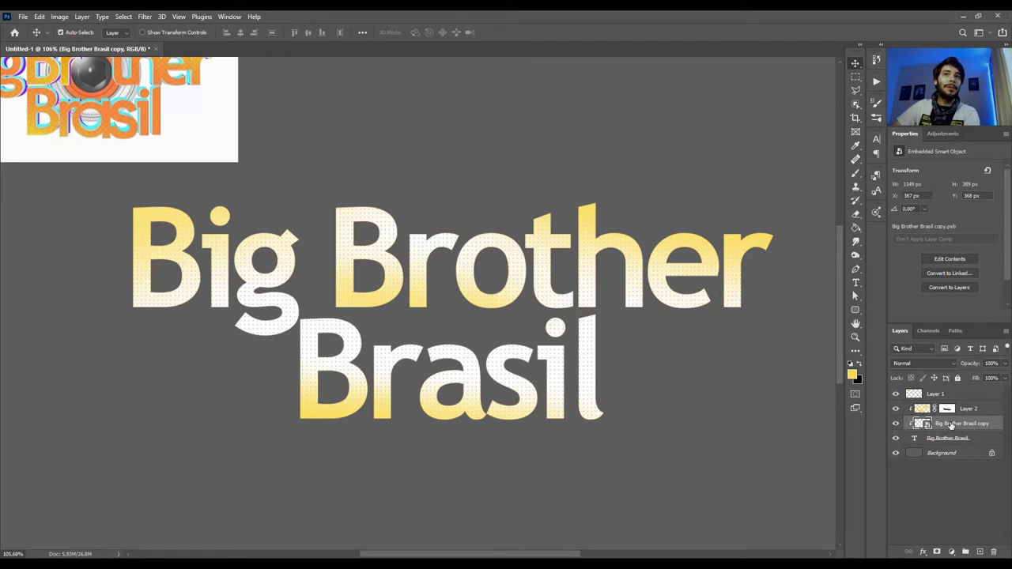
key("ctrl+i")
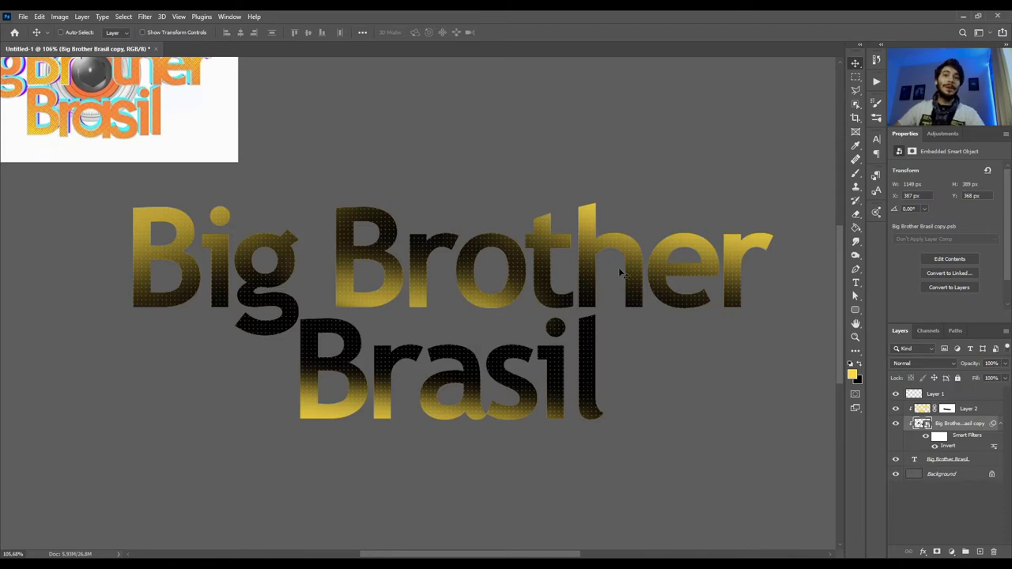
Set the inverted dotted copy's blending mode to Linear Dodge (Add)
left_click(904, 363)
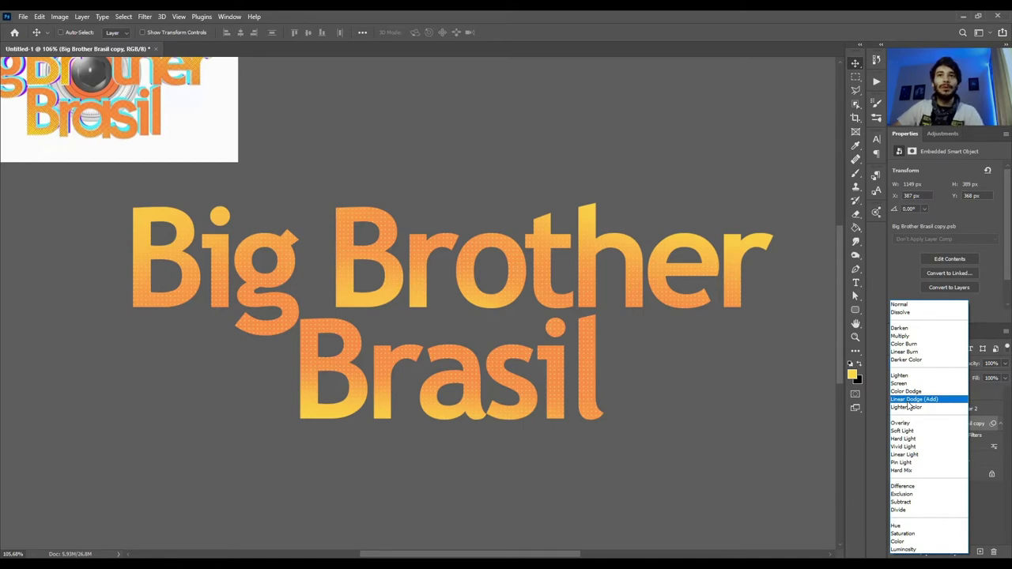
left_click(909, 400)
scroll(585, 328, "down", 3)
scroll(447, 294, "up", 2)
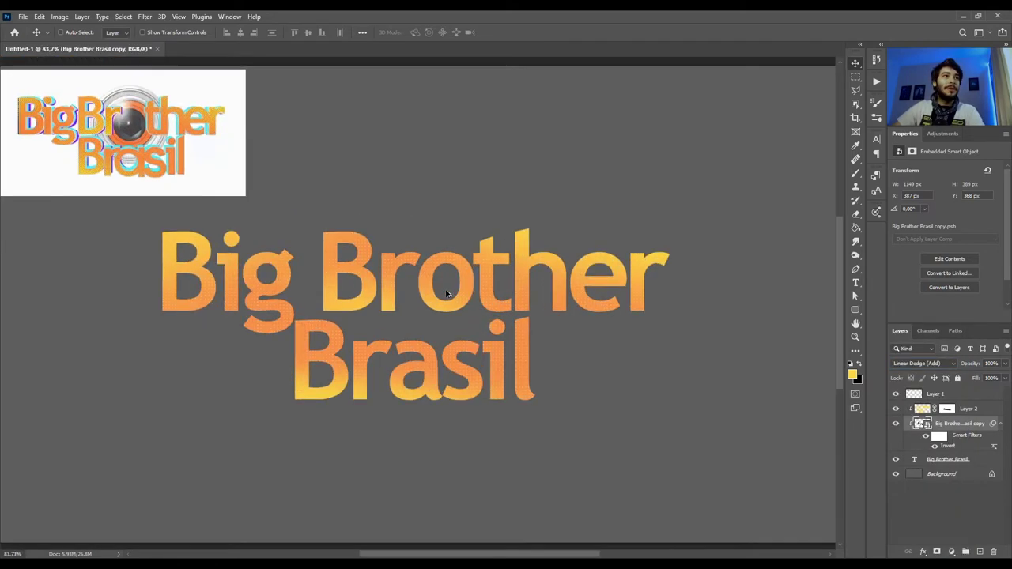
scroll(250, 322, "up", 2)
scroll(245, 314, "down", 1)
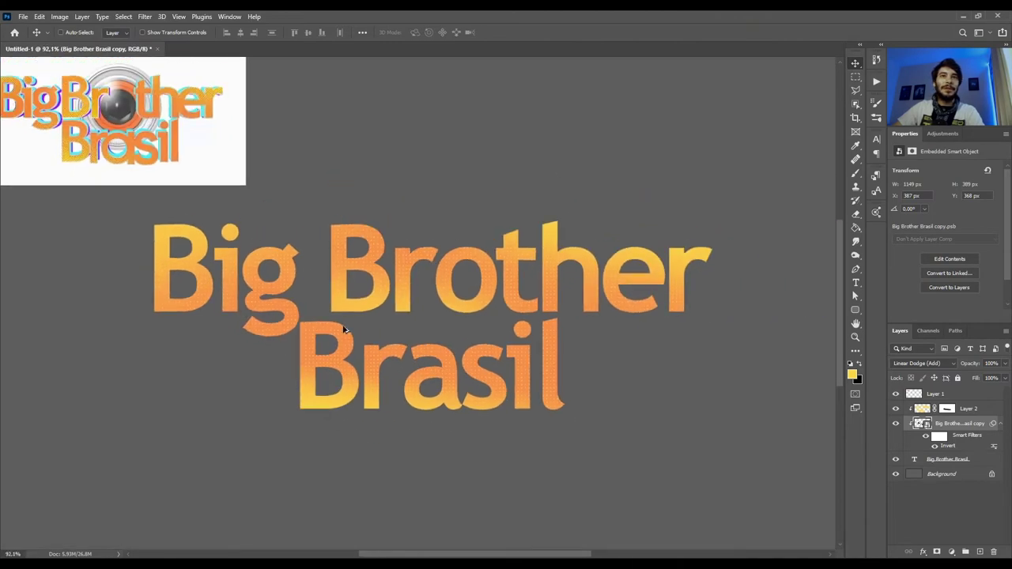
scroll(346, 330, "up", 1)
scroll(733, 349, "down", 2)
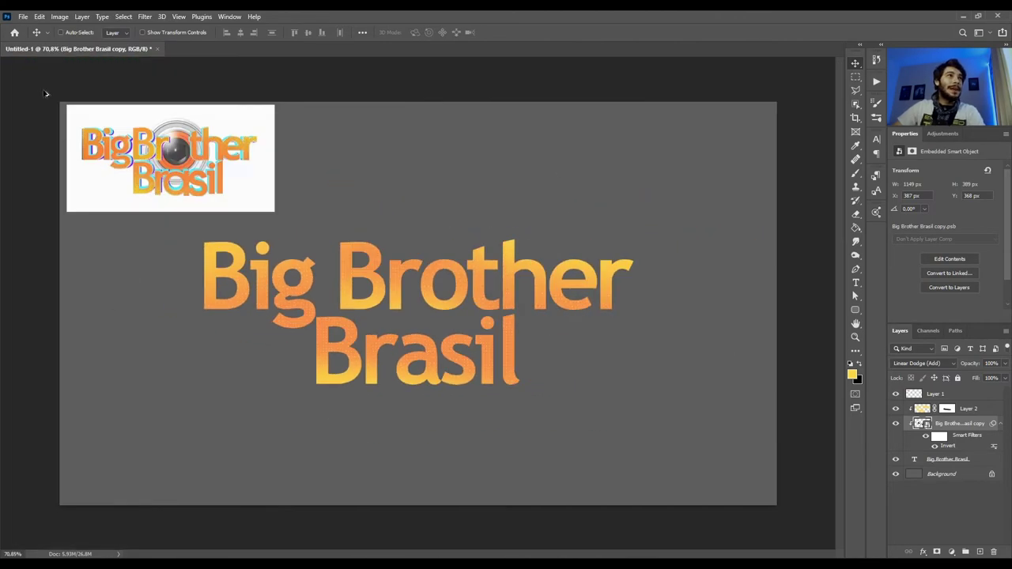
scroll(44, 93, "up", 3)
scroll(48, 111, "up", 3)
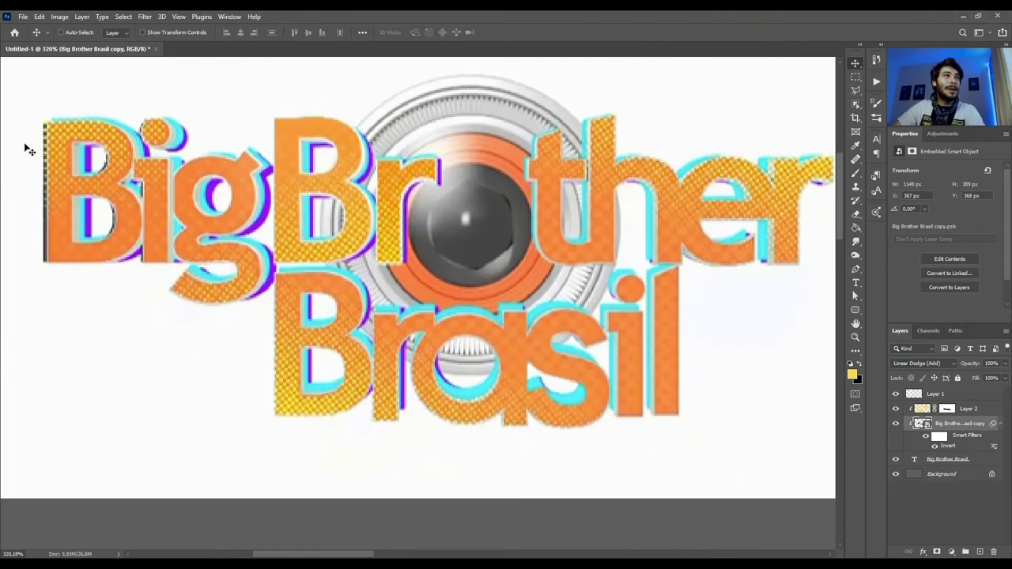
Zoom in and out to compare the dotted title against the reference logo
scroll(266, 334, "down", 3)
scroll(308, 387, "up", 2)
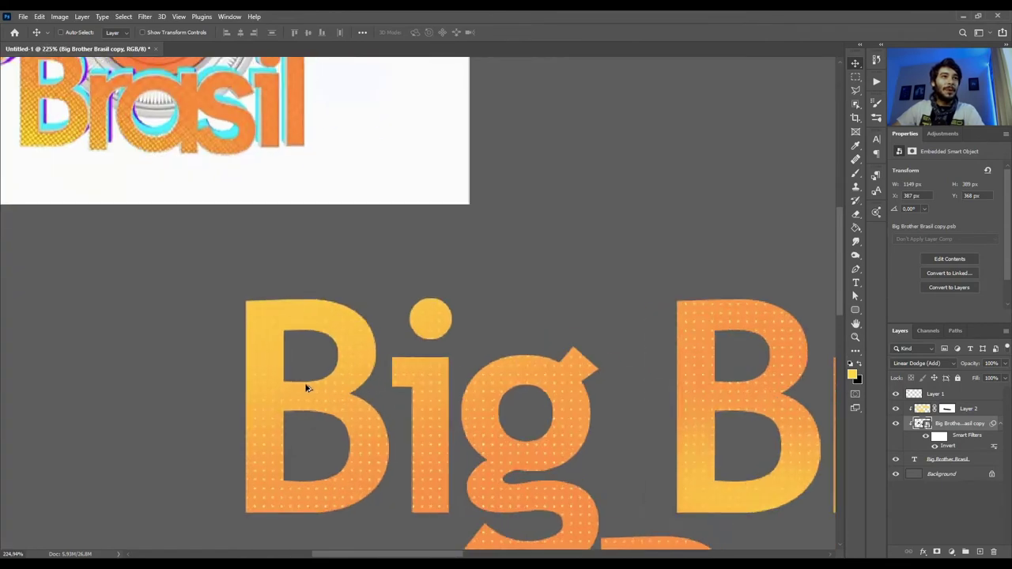
scroll(308, 387, "up", 1)
scroll(248, 264, "down", 5)
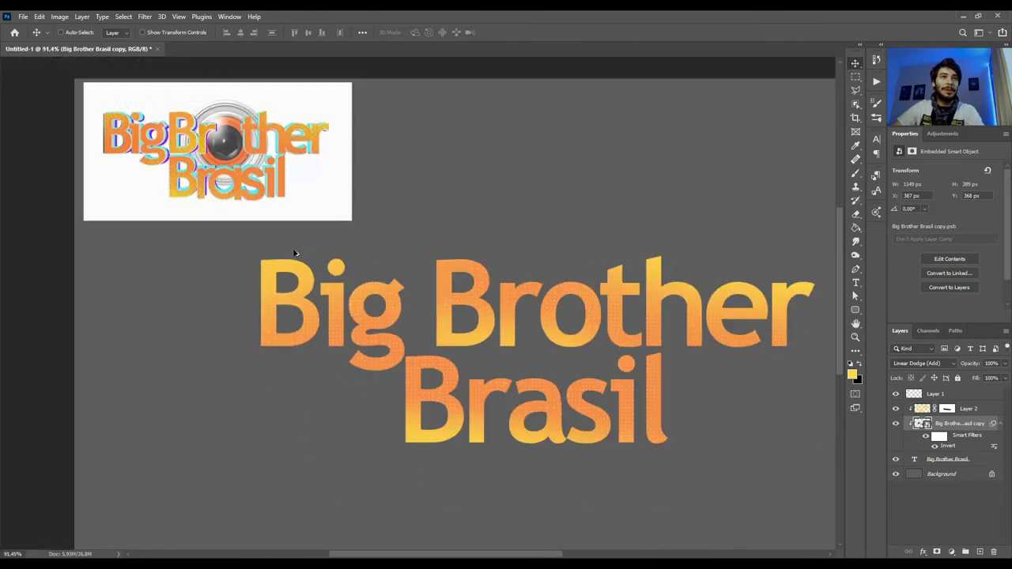
scroll(293, 253, "down", 1)
scroll(361, 266, "up", 2)
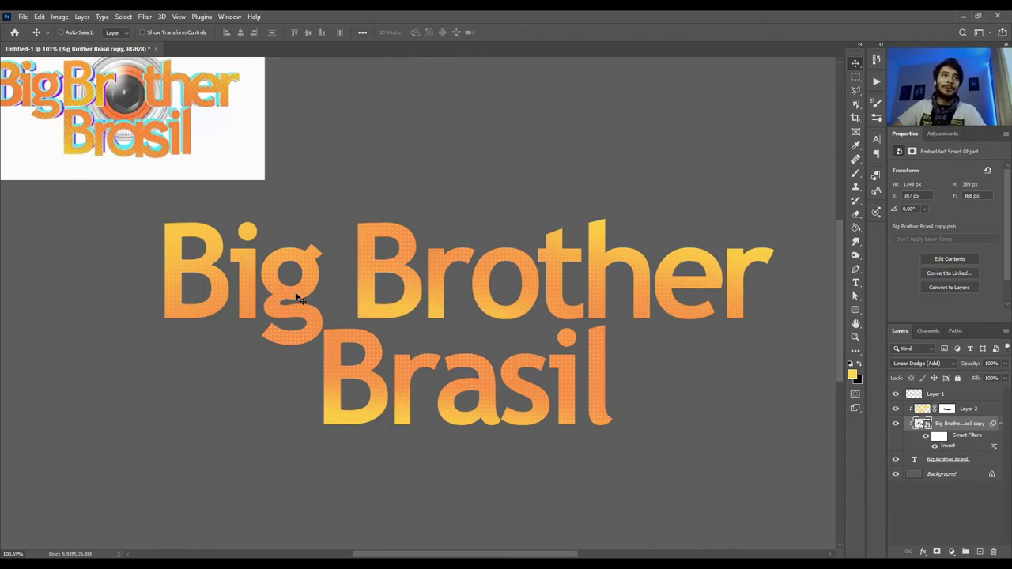
left_click(61, 17)
mouse_move(75, 44)
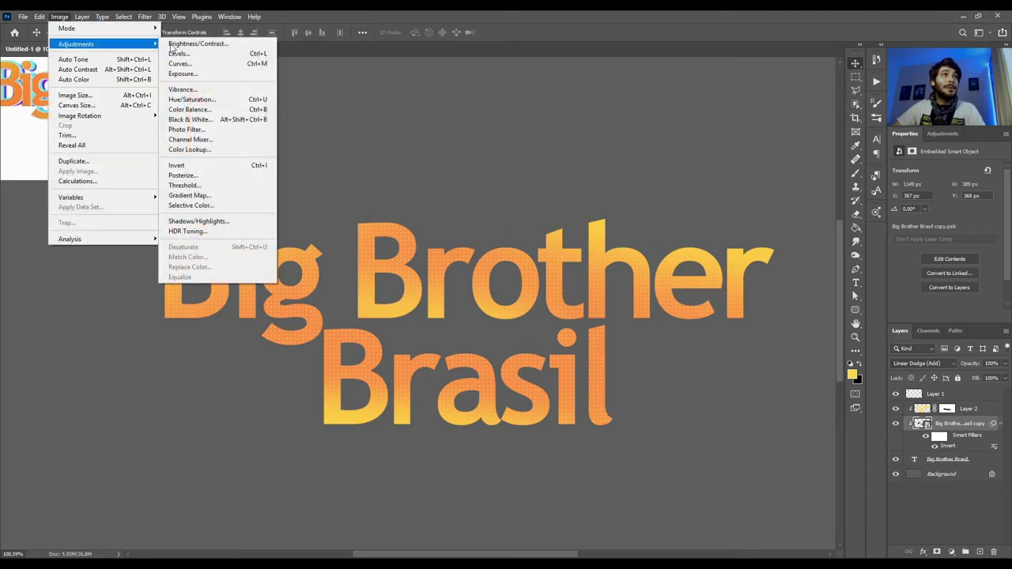
Apply Levels with white input 68 to the halftone copy and move it above Layer 2
left_click(257, 53)
mouse_move(568, 224)
left_mouse_down()
mouse_move(678, 222)
mouse_move(763, 237)
mouse_move(790, 297)
left_mouse_up()
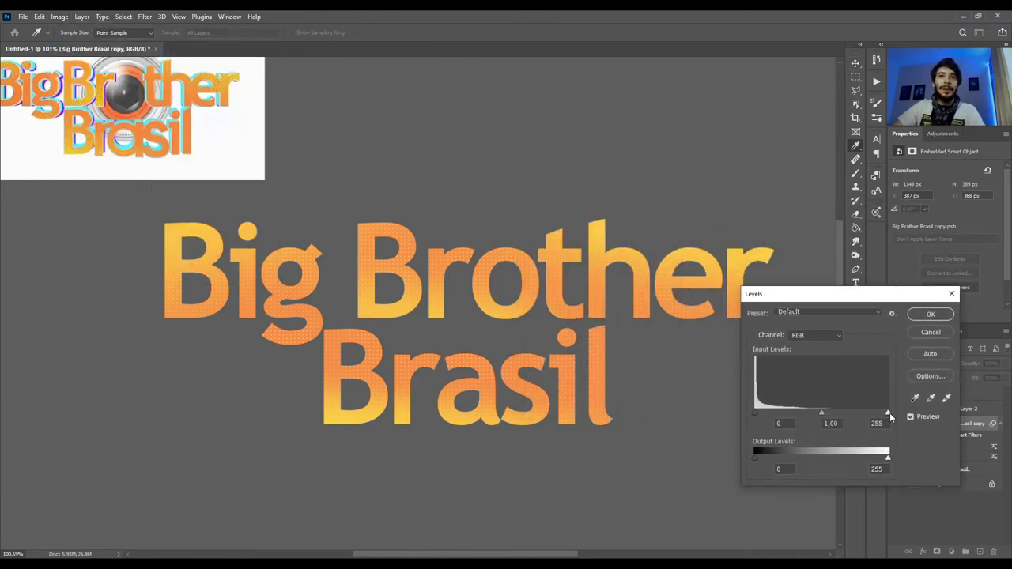
left_click_drag(889, 411, 781, 410)
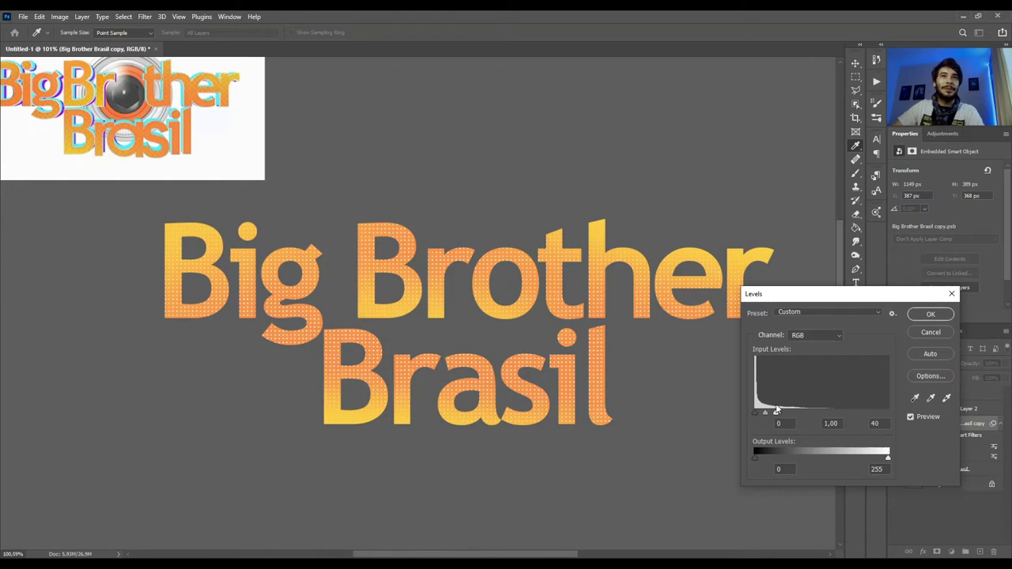
left_click_drag(780, 411, 791, 412)
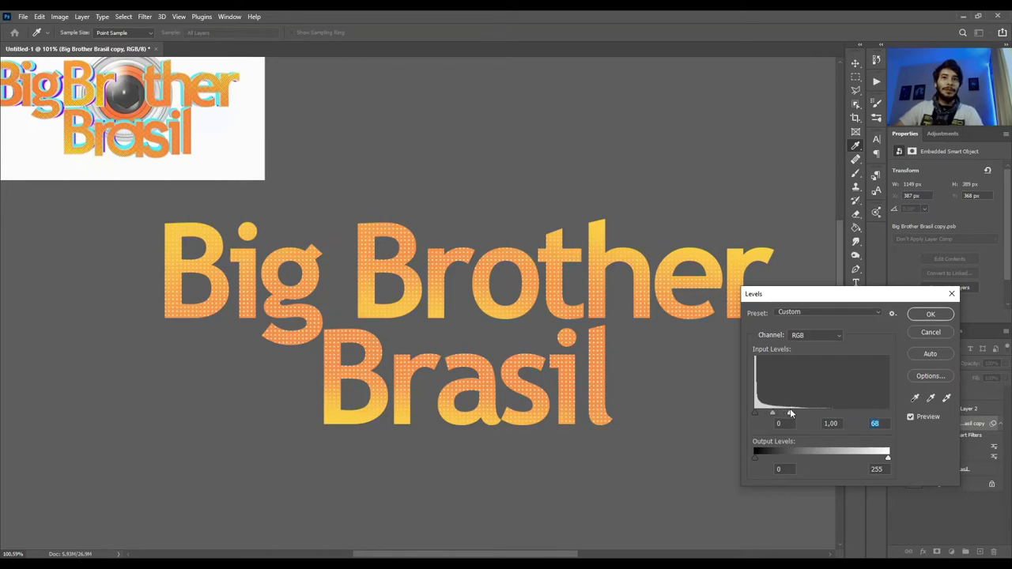
left_click(929, 315)
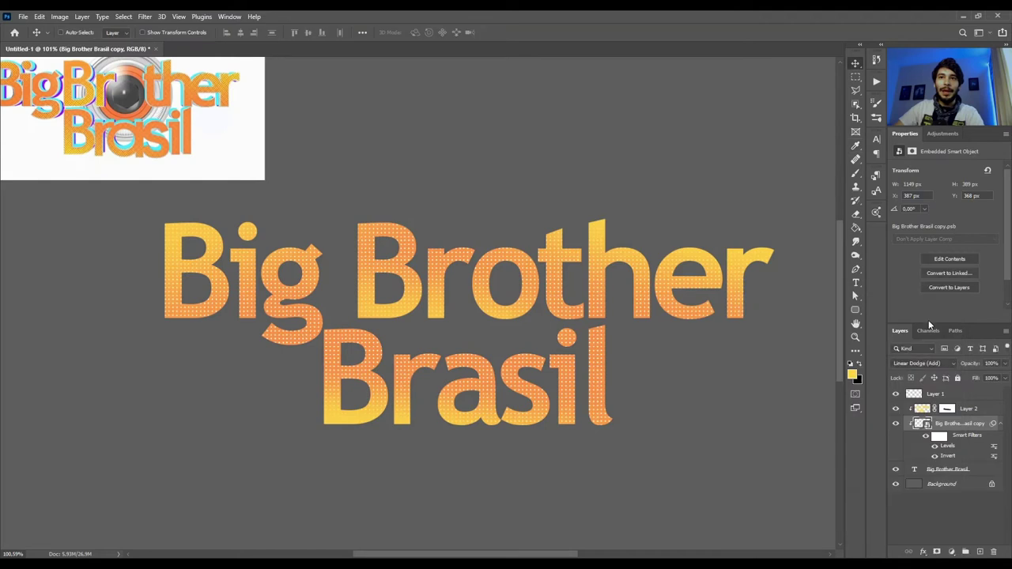
left_click_drag(961, 428, 949, 408)
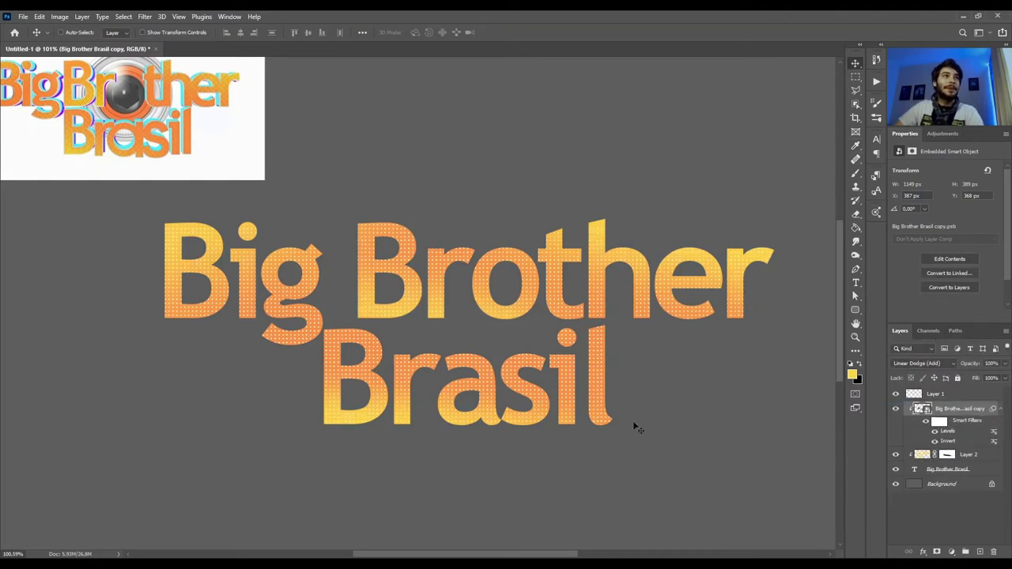
Toggle Layer 2's visibility to compare the dots, then reselect the halftone copy
left_click(965, 456)
left_click(896, 456)
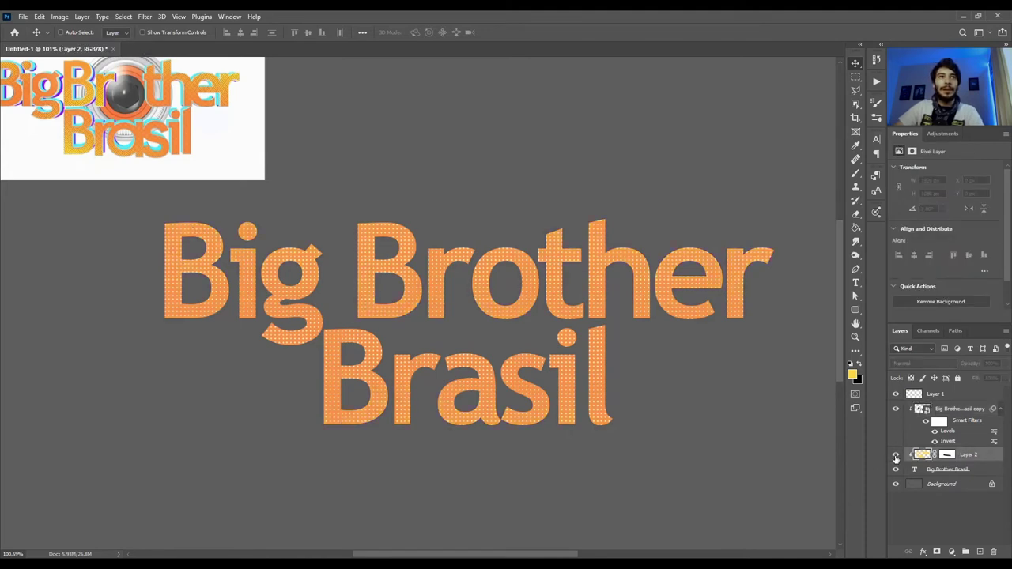
left_click(963, 410)
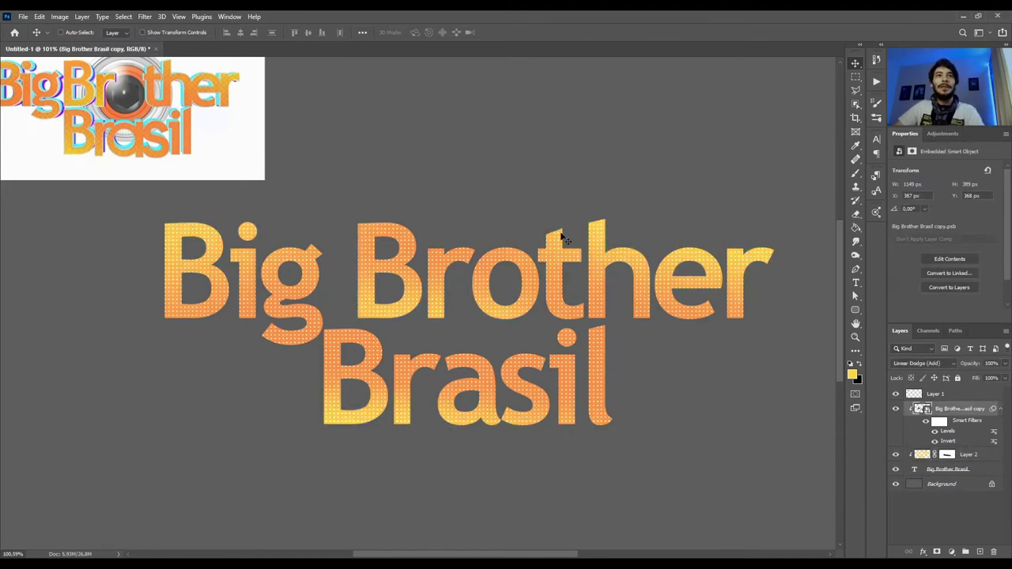
Add a white layer mask to the halftone copy and target it for brushing
key("ctrl+0")
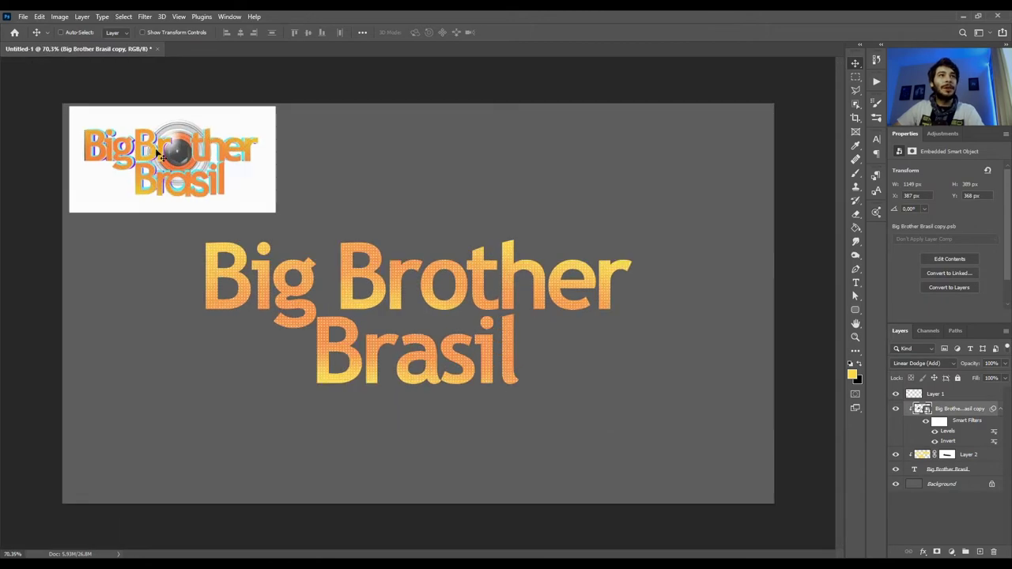
scroll(286, 255, "up", 3)
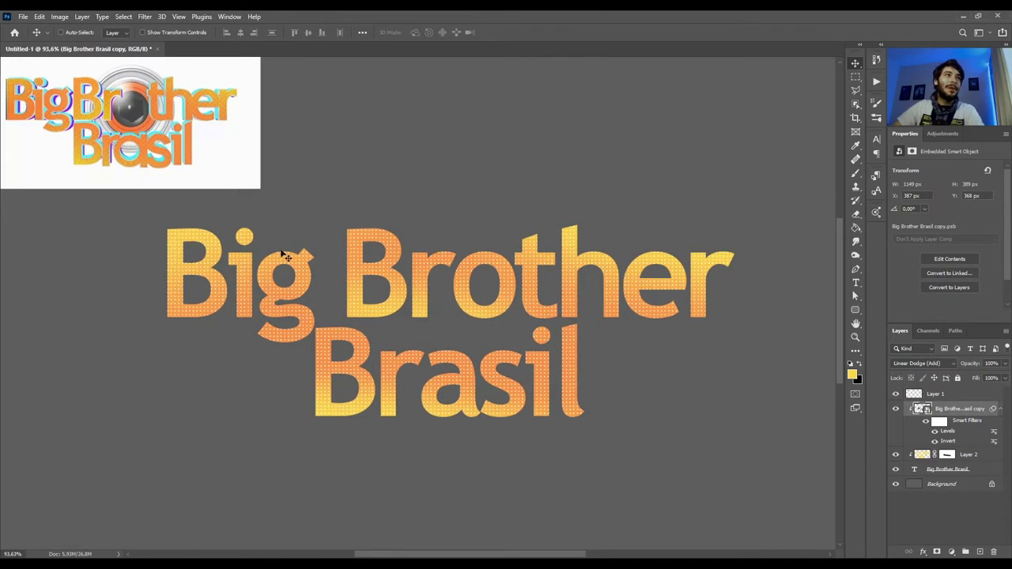
scroll(11, 145, "up", 2)
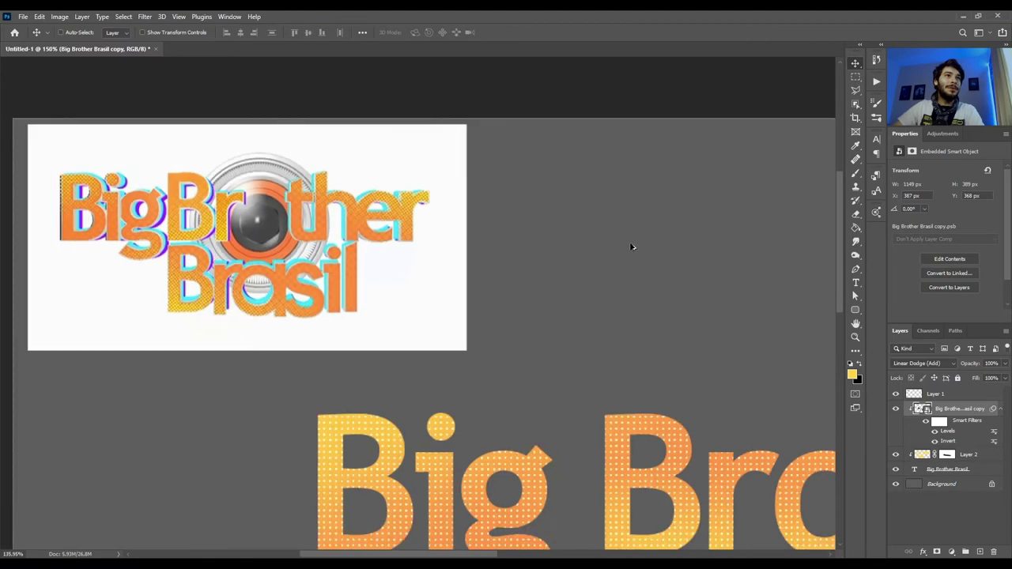
scroll(171, 215, "up", 2)
scroll(171, 215, "up", 8)
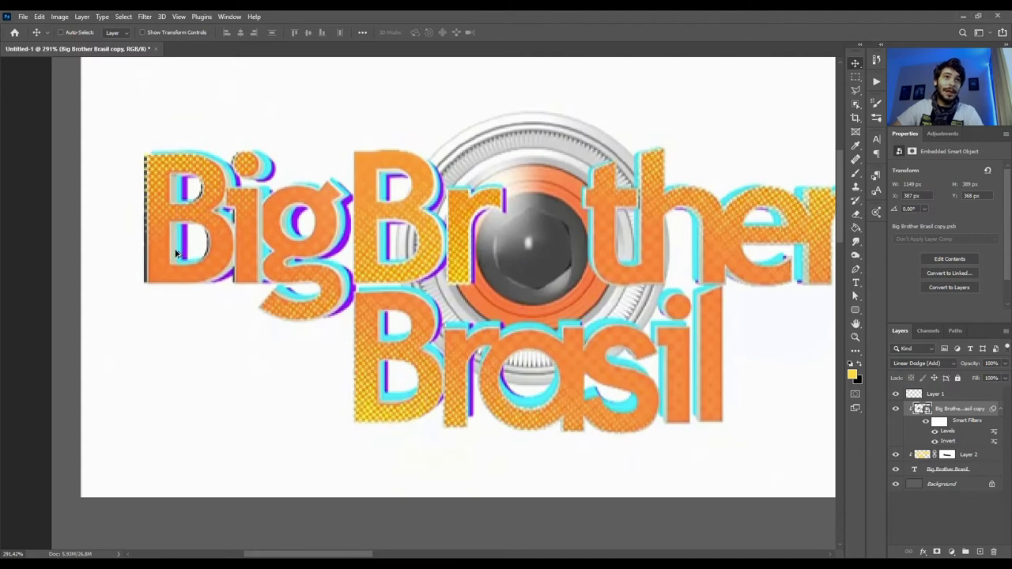
scroll(231, 278, "down", 10)
scroll(538, 402, "down", 2)
scroll(537, 401, "up", 5)
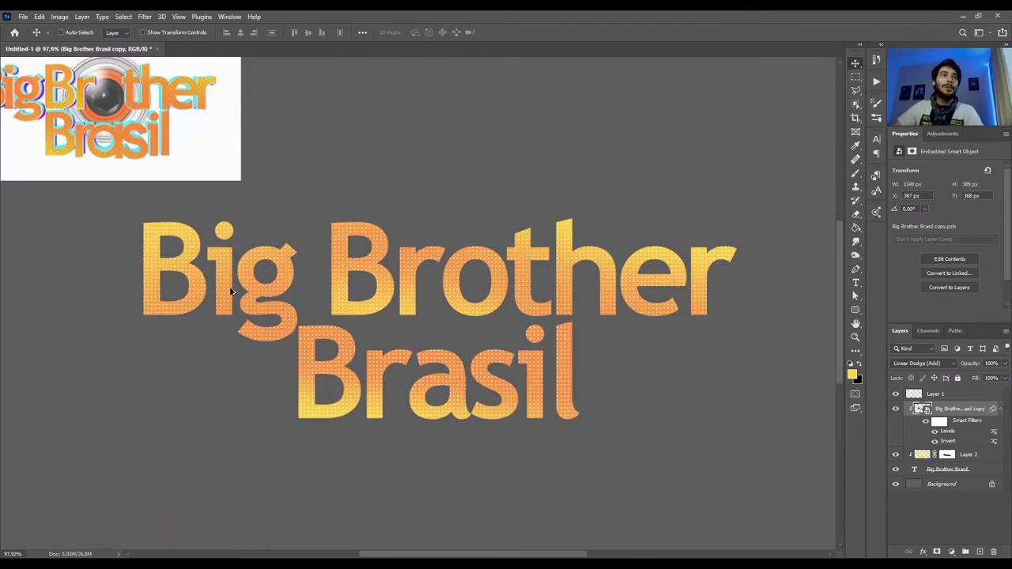
left_click(937, 552)
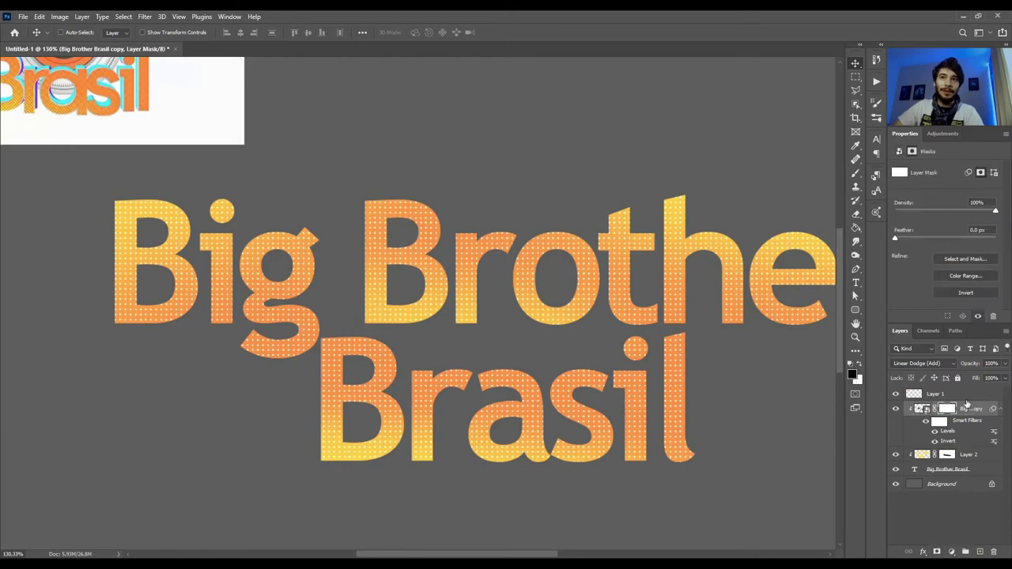
left_click(946, 409)
key("b")
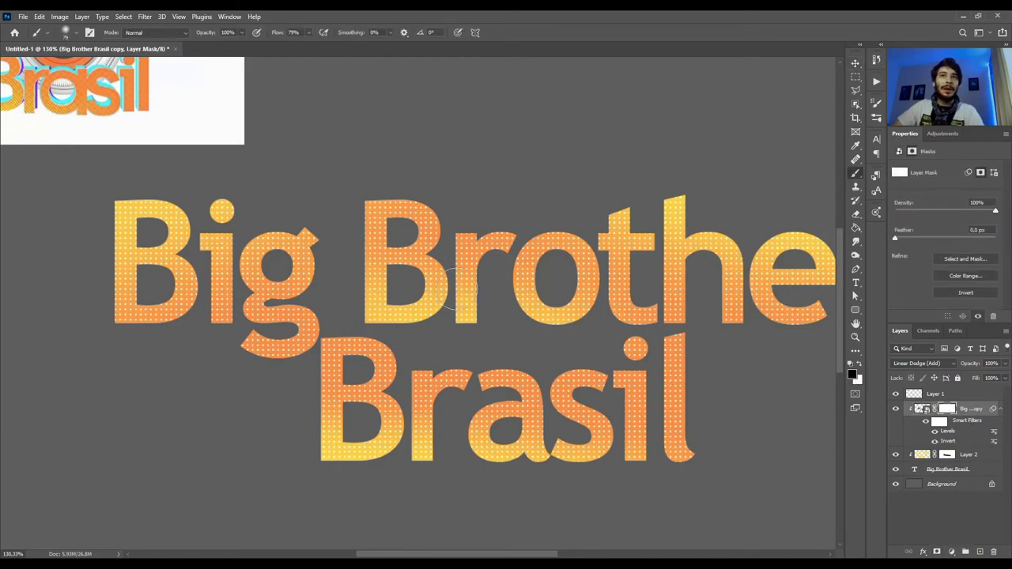
Set the brush to about 40% flow and about 233 px, with black as the painting colour
left_click_drag(281, 38, 259, 37)
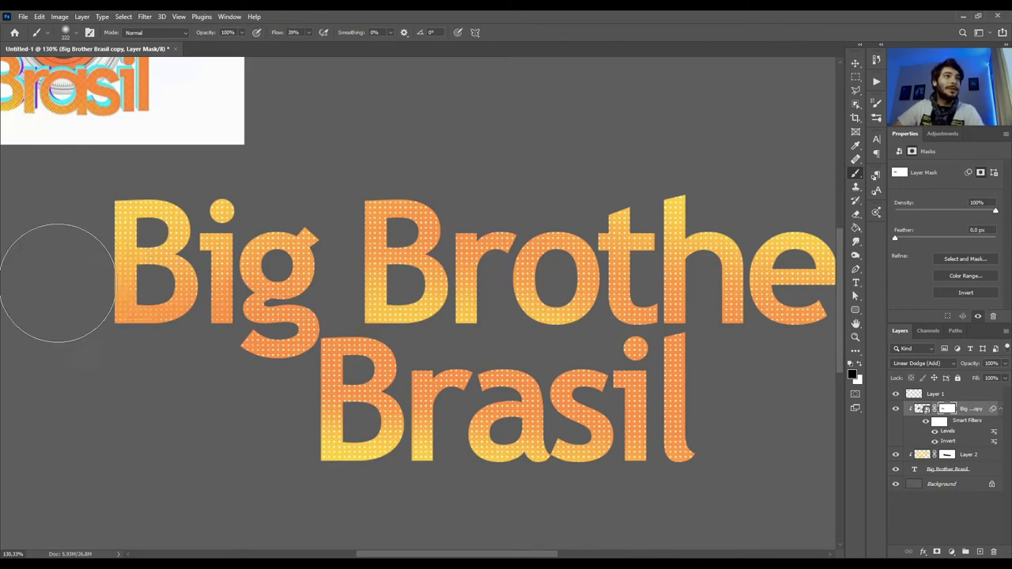
key("ctrl+0")
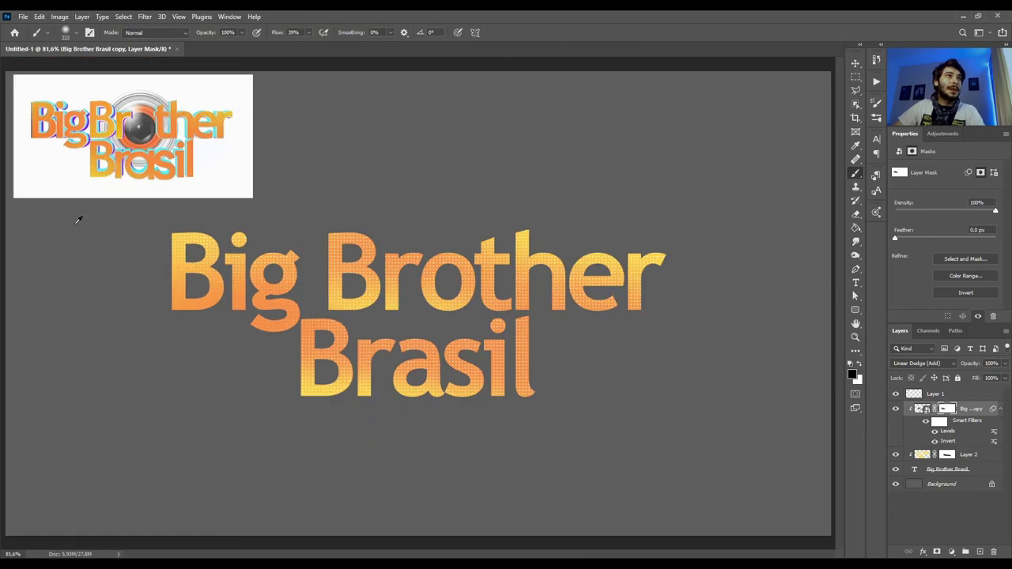
scroll(79, 220, "up", 3, "alt")
scroll(158, 247, "up", 1)
left_click_drag(320, 364, 301, 365)
left_click_drag(329, 312, 352, 312)
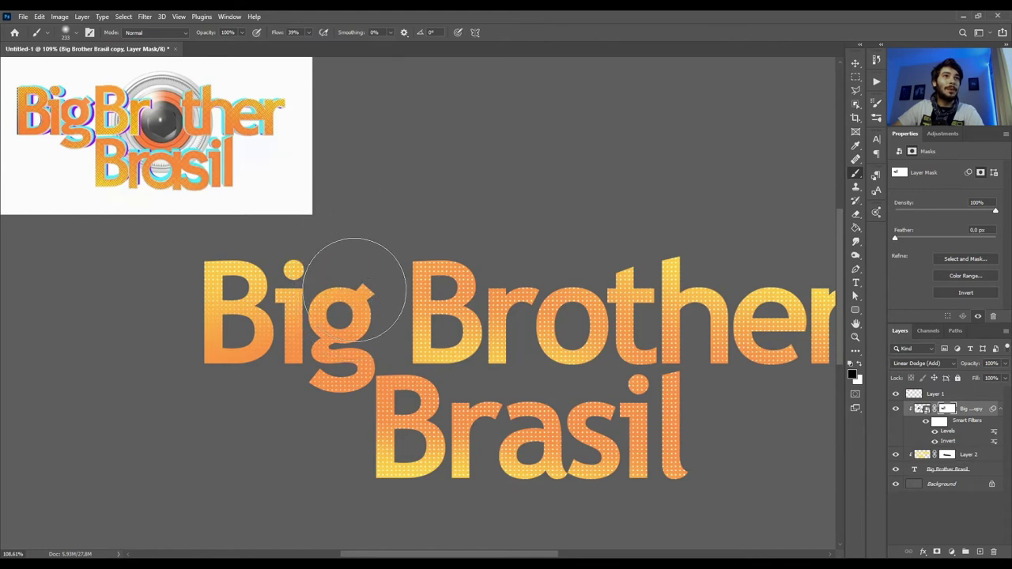
key("x")
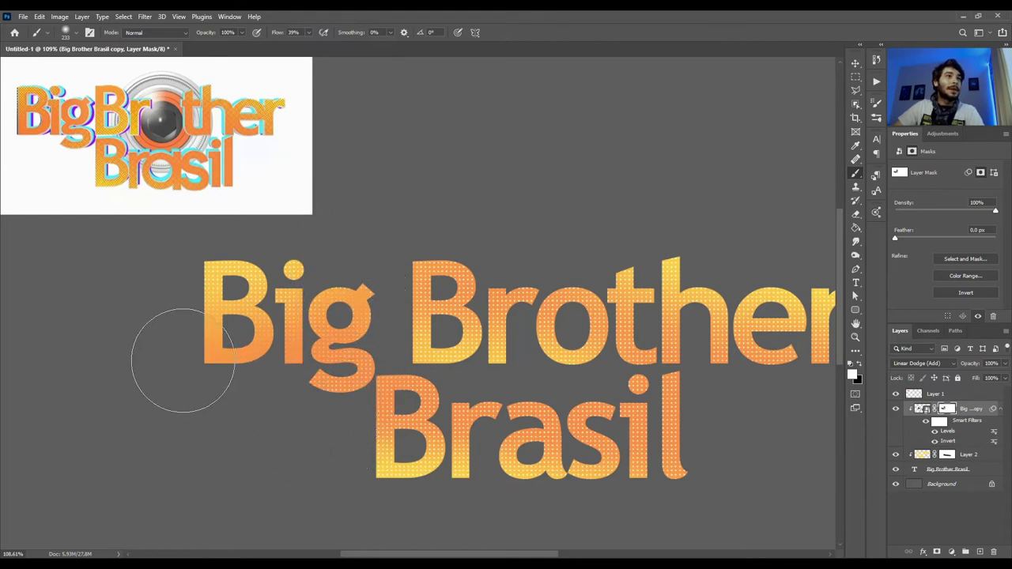
key("x")
Paint black over Brother on the mask to hide its dots, then pan along the text
mouse_move(390, 265)
left_mouse_down()
mouse_move(559, 237)
mouse_move(459, 261)
mouse_move(572, 249)
left_mouse_up()
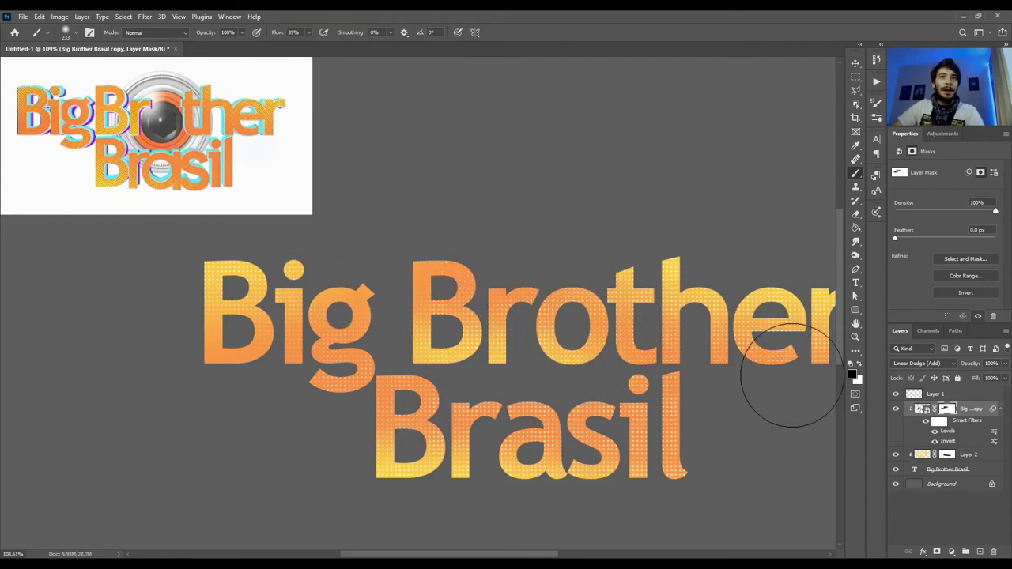
left_click_drag(719, 395, 612, 355)
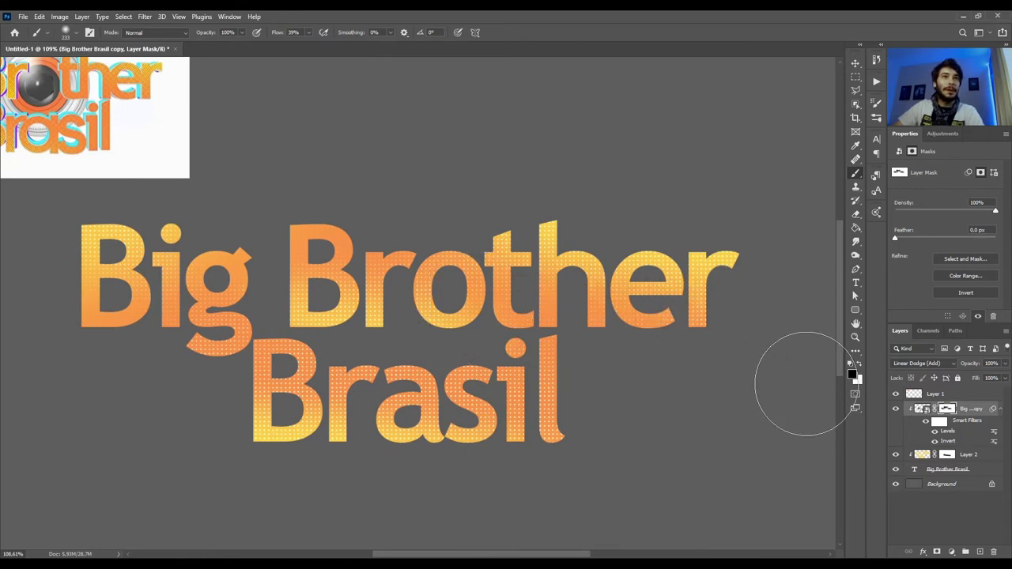
left_click_drag(582, 411, 606, 400)
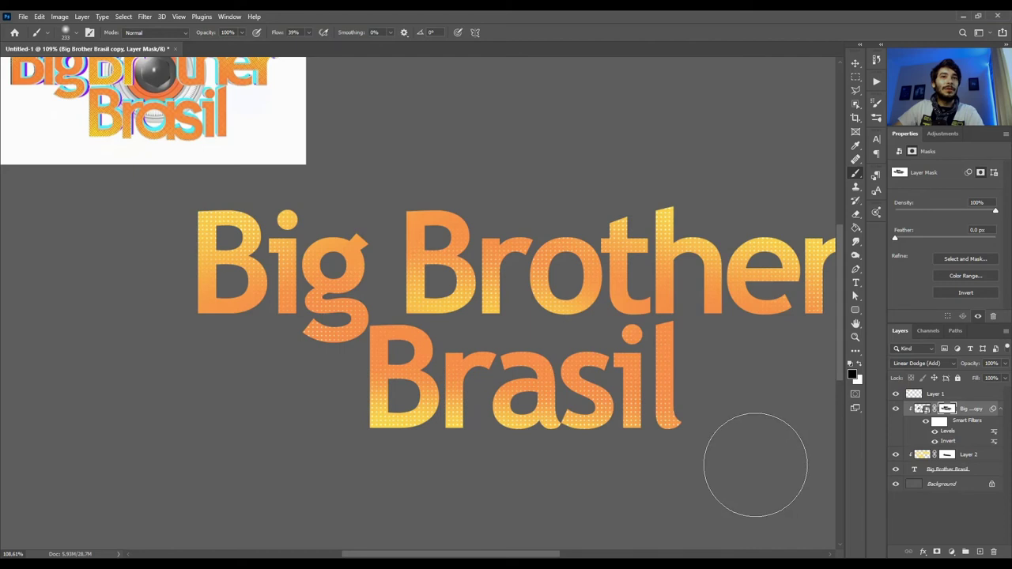
Paint white on the halftone mask at 19%, then 9% flow, over the g tail and Brasil
key("x")
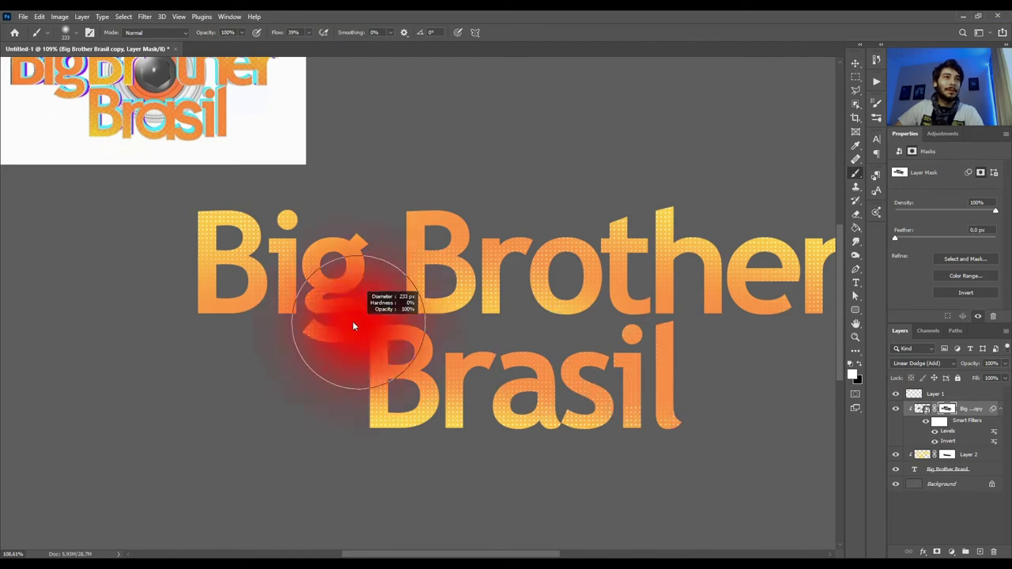
key("bracketleft")
key("bracketleft")
key("bracketleft")
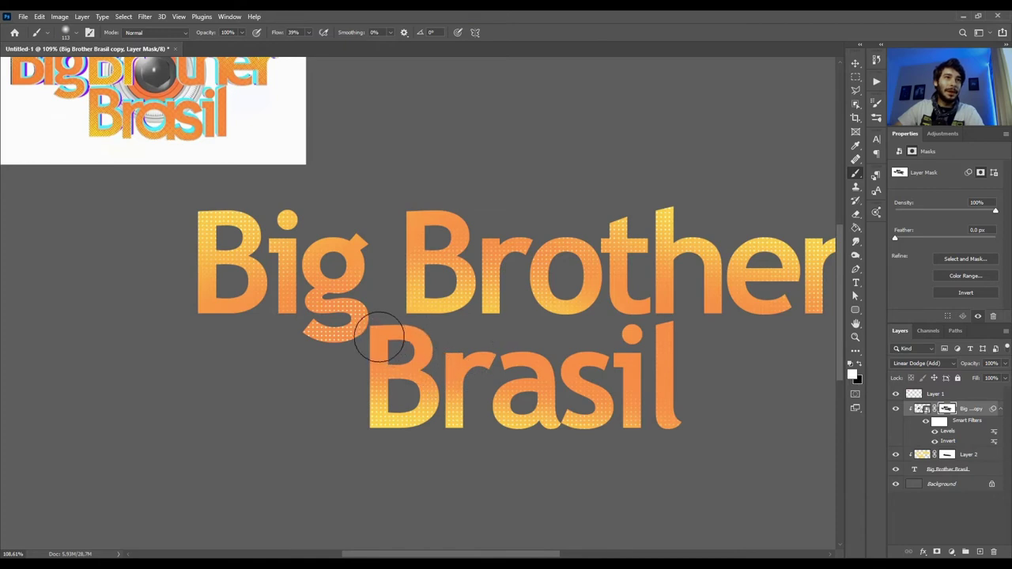
key("x")
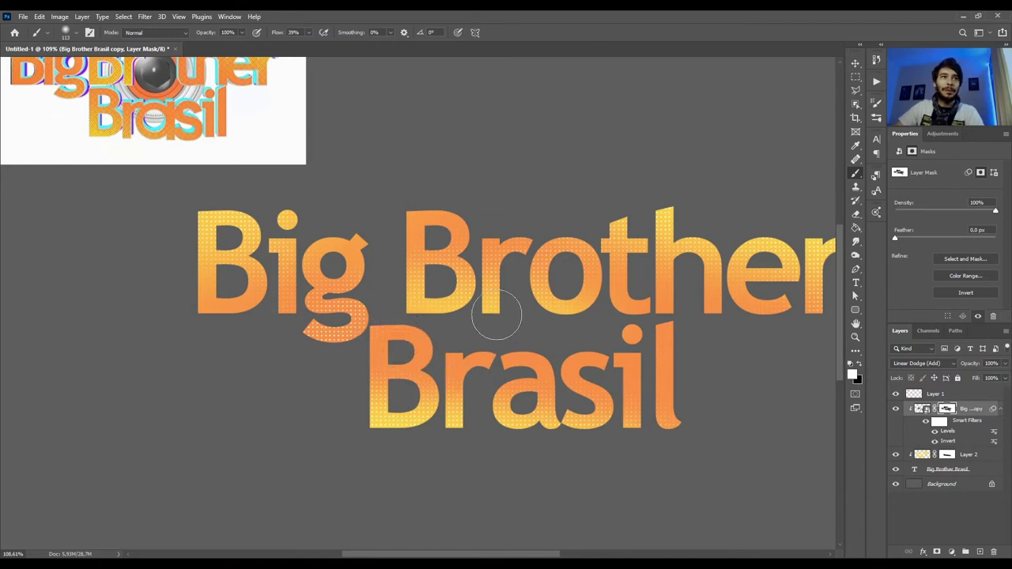
key("Return")
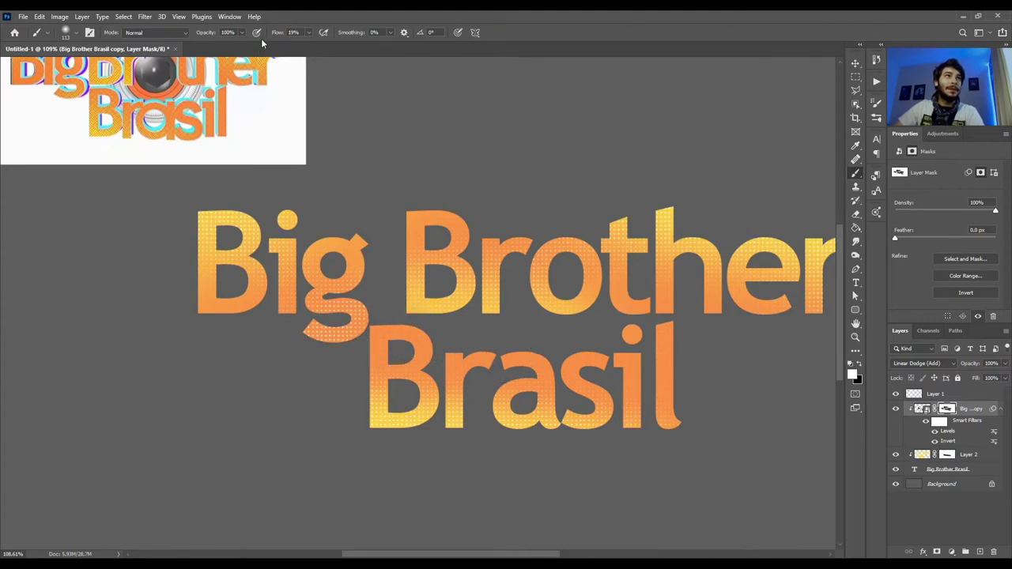
type("9")
key("Return")
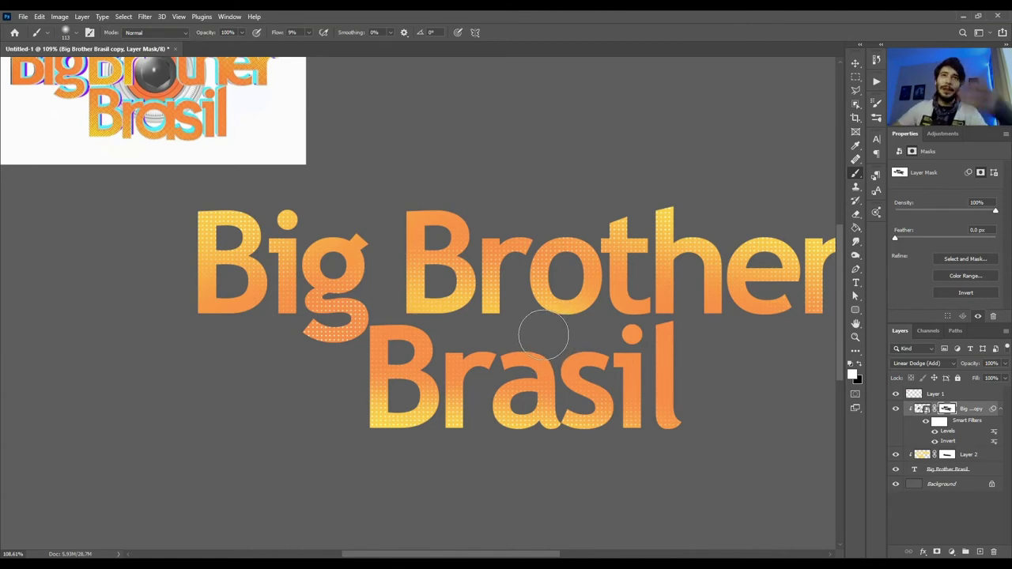
scroll(472, 310, "down", 3)
scroll(472, 311, "down", 2)
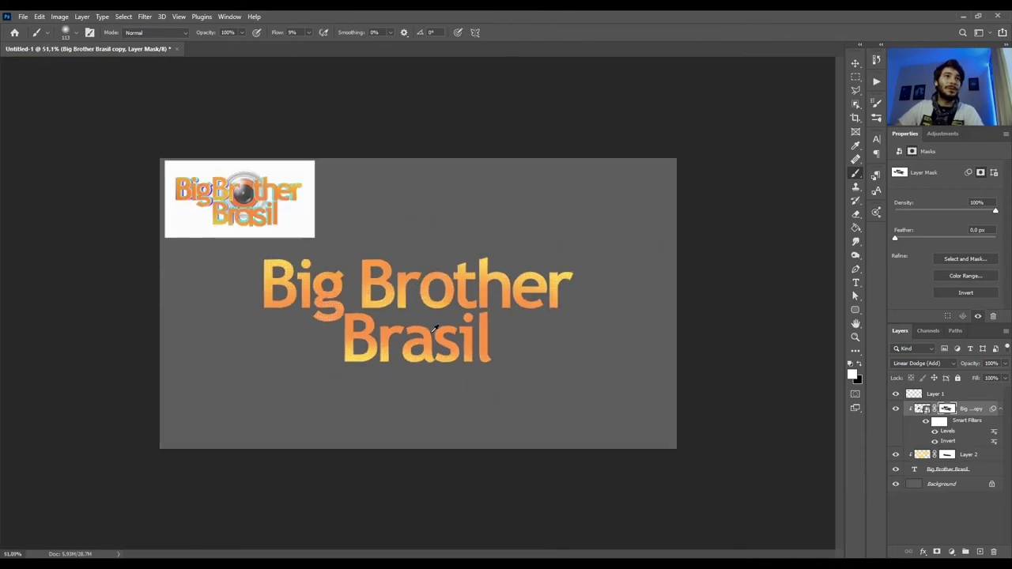
Duplicate the Big Brother Brasil text layer and clip the copy above Layer 2
key("v")
scroll(434, 329, "up", 4)
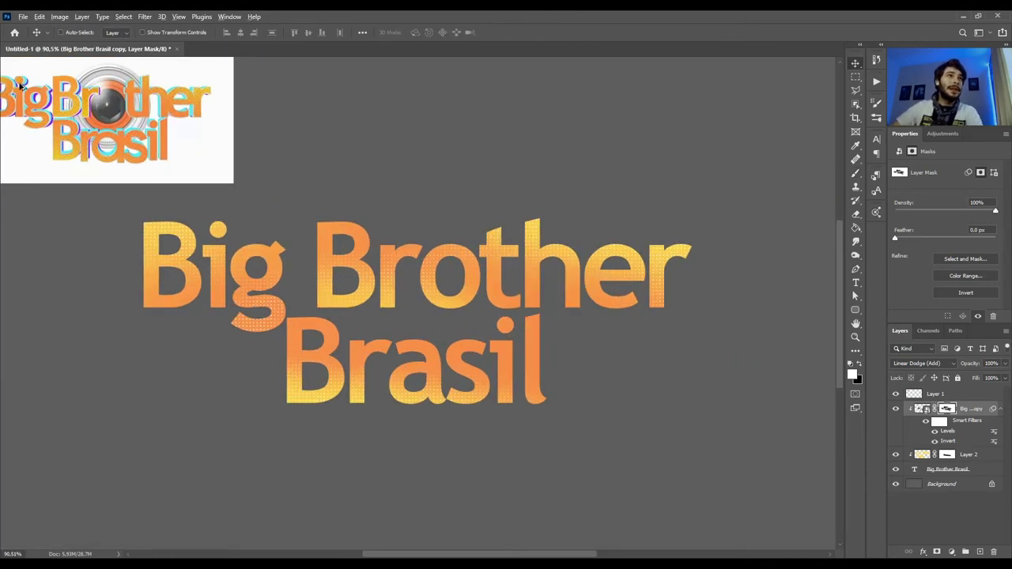
scroll(247, 191, "up", 3)
scroll(248, 191, "up", 2)
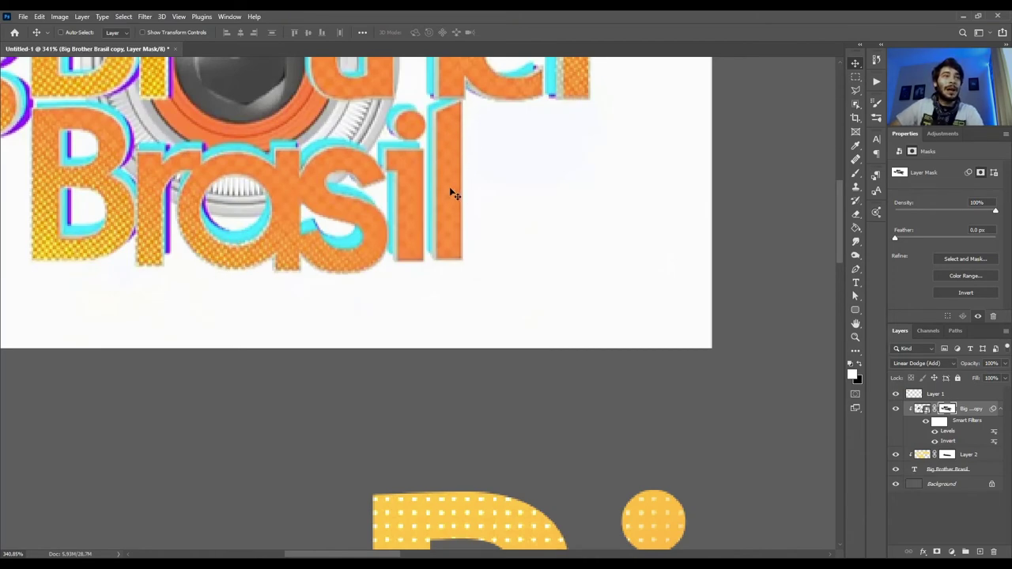
scroll(343, 277, "down", 5)
scroll(339, 276, "down", 2)
scroll(329, 279, "down", 2)
scroll(357, 312, "up", 2)
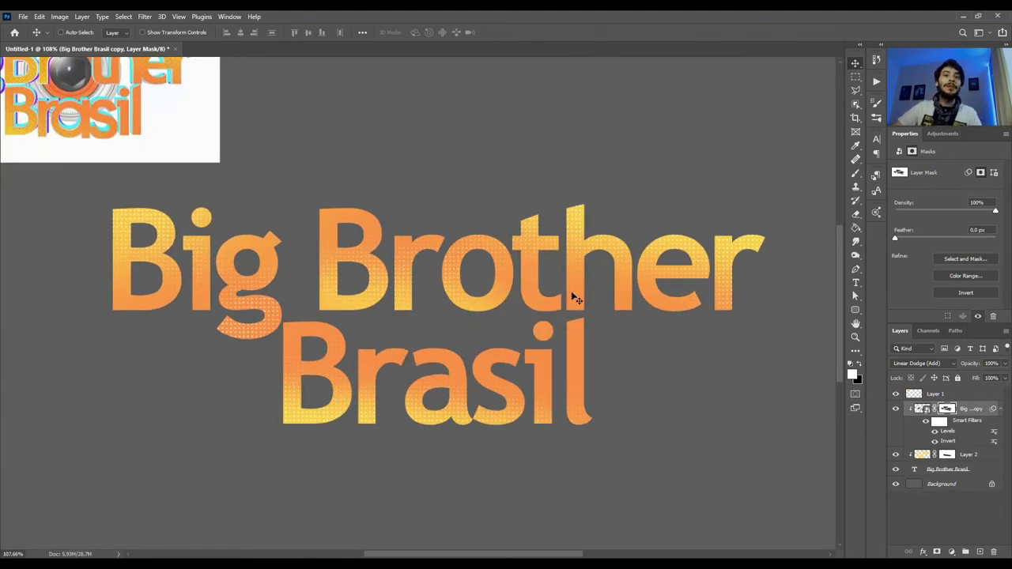
left_click(971, 470)
key("ctrl+j")
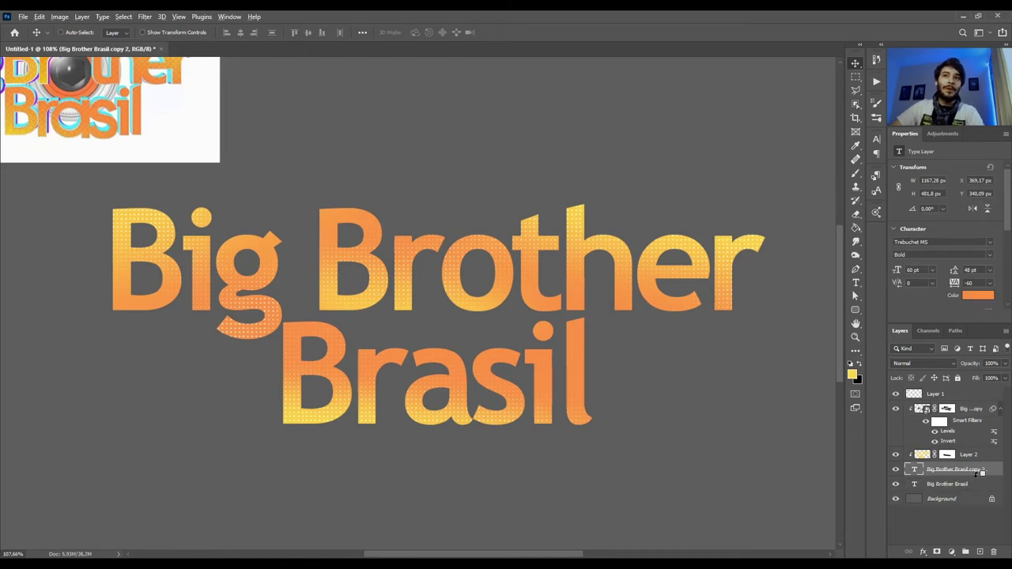
left_click(981, 472, "alt")
left_click(966, 477, "alt")
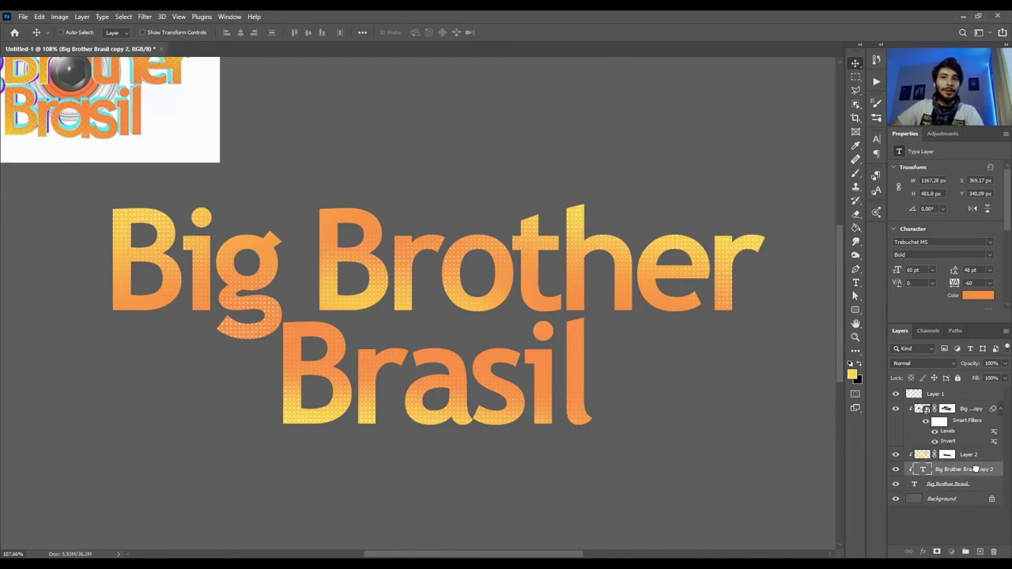
left_click_drag(983, 472, 981, 451)
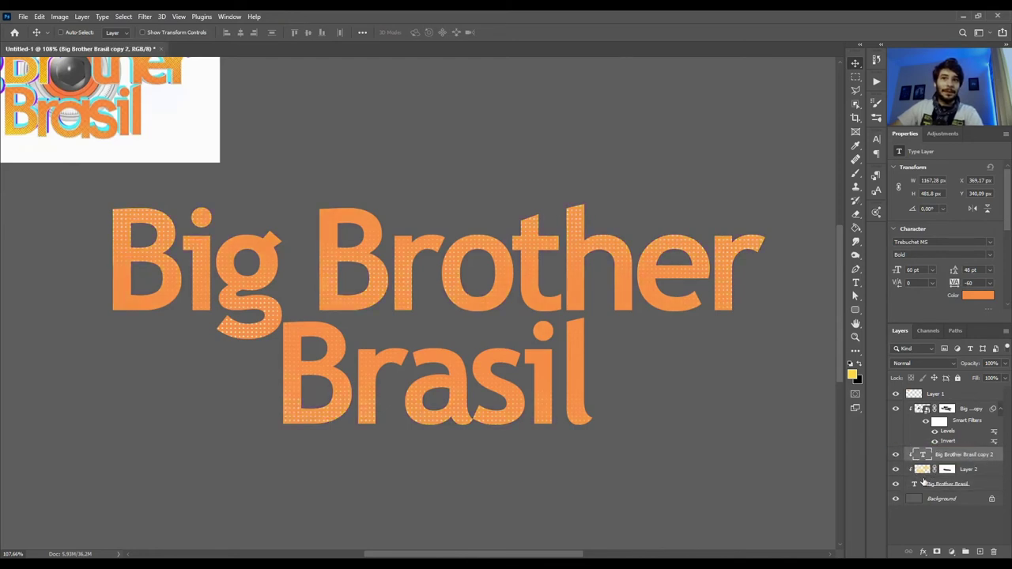
Open the Layer Style settings for the 'Big Brother Brasil copy 2' layer
left_click(920, 472)
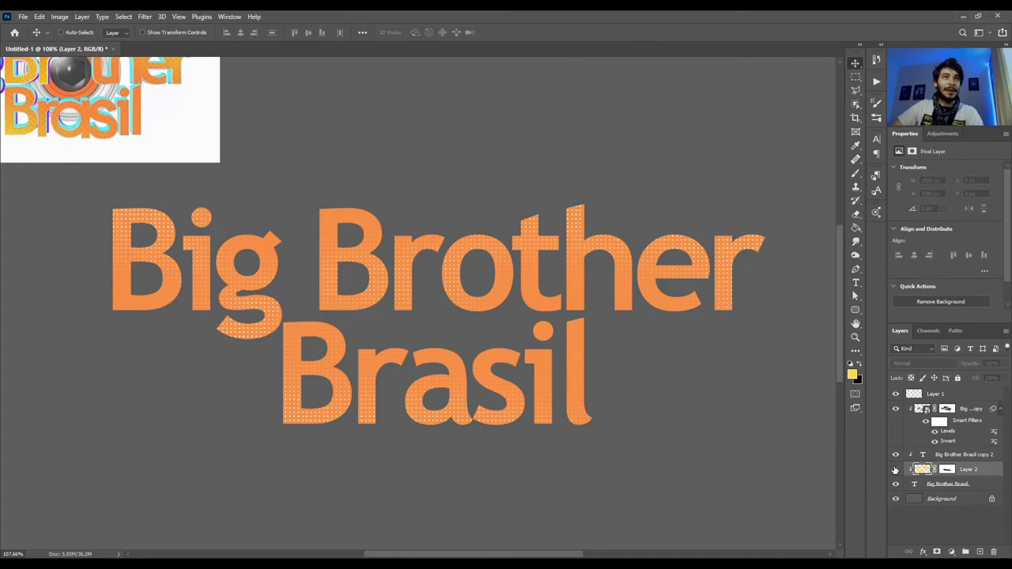
double_click(997, 456)
key("Return")
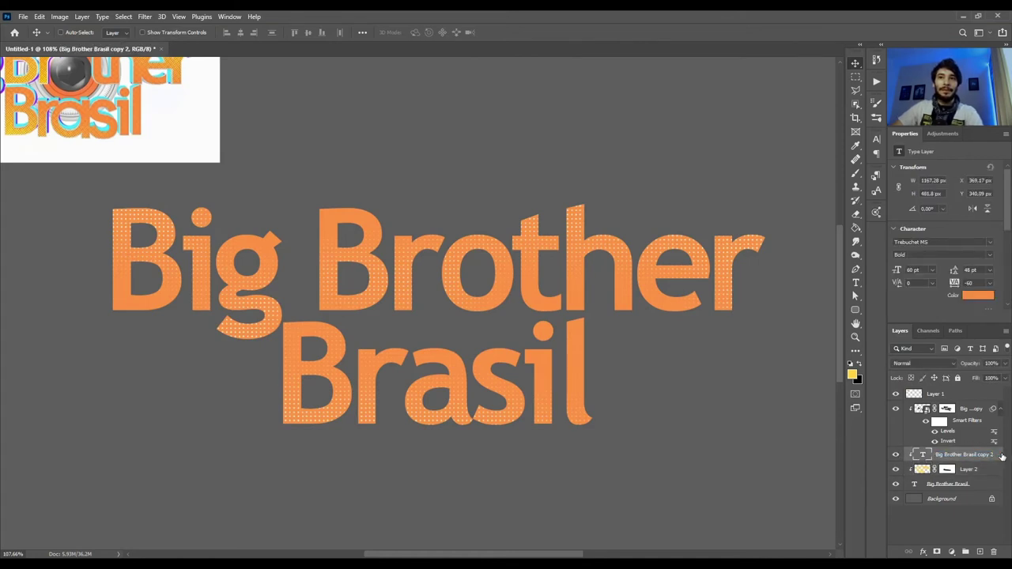
double_click(1002, 456)
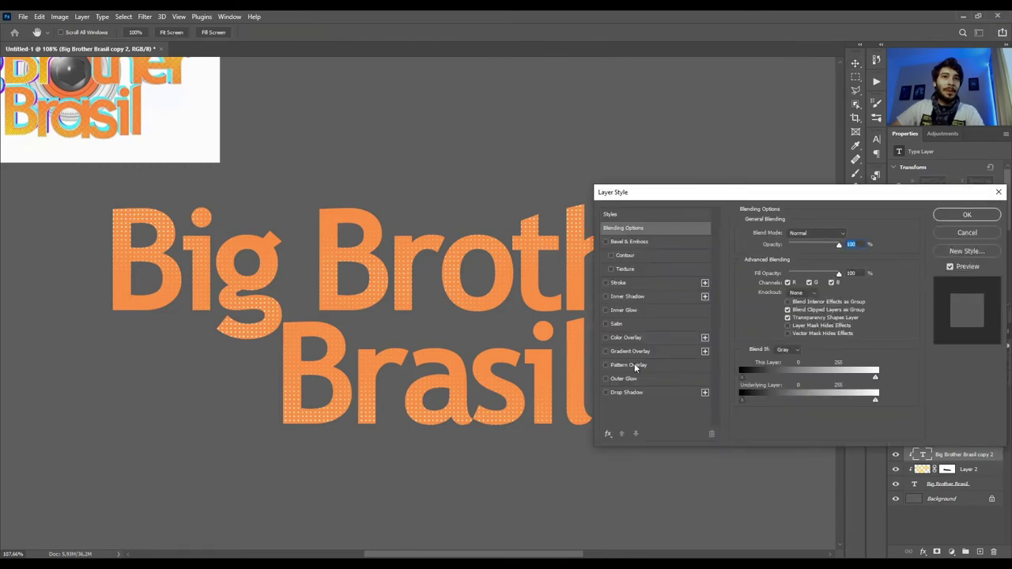
Enable Pattern Overlay and choose a checkered pattern from the pattern picker
left_click(634, 364)
left_click(813, 271)
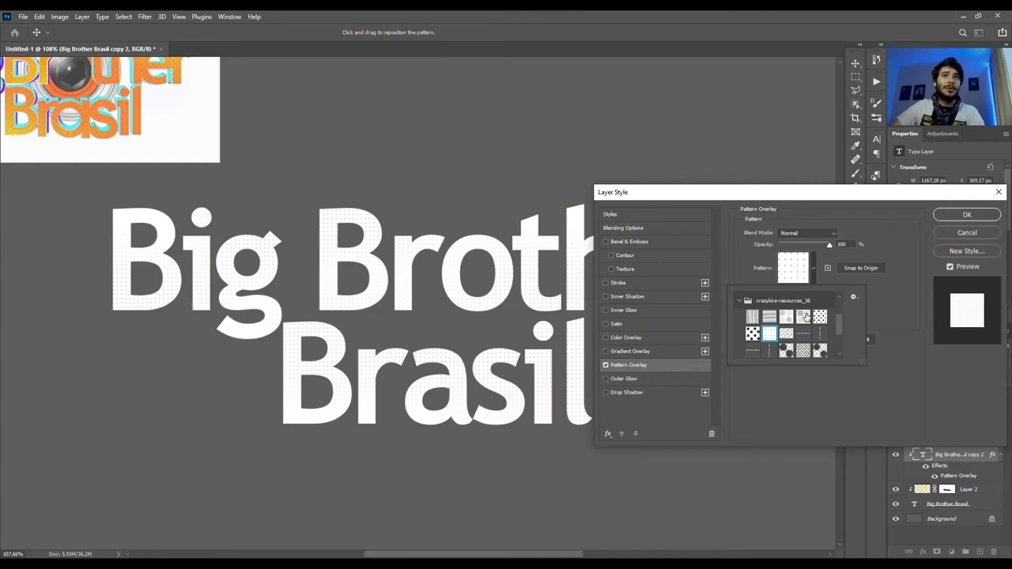
left_click(803, 316)
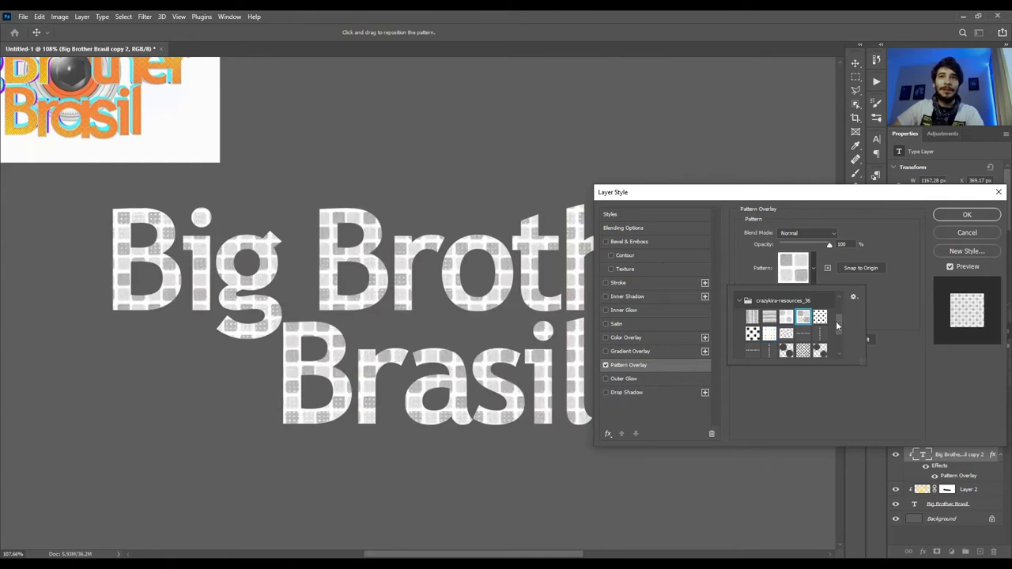
left_click(820, 317)
scroll(815, 325, "down", 2)
scroll(811, 328, "down", 2)
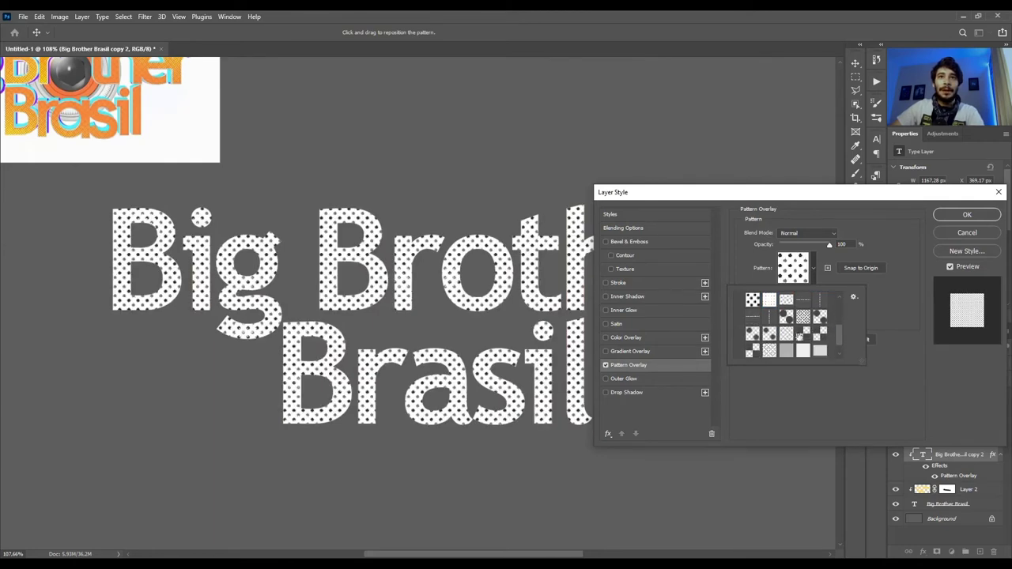
left_click(801, 334)
left_click(821, 336)
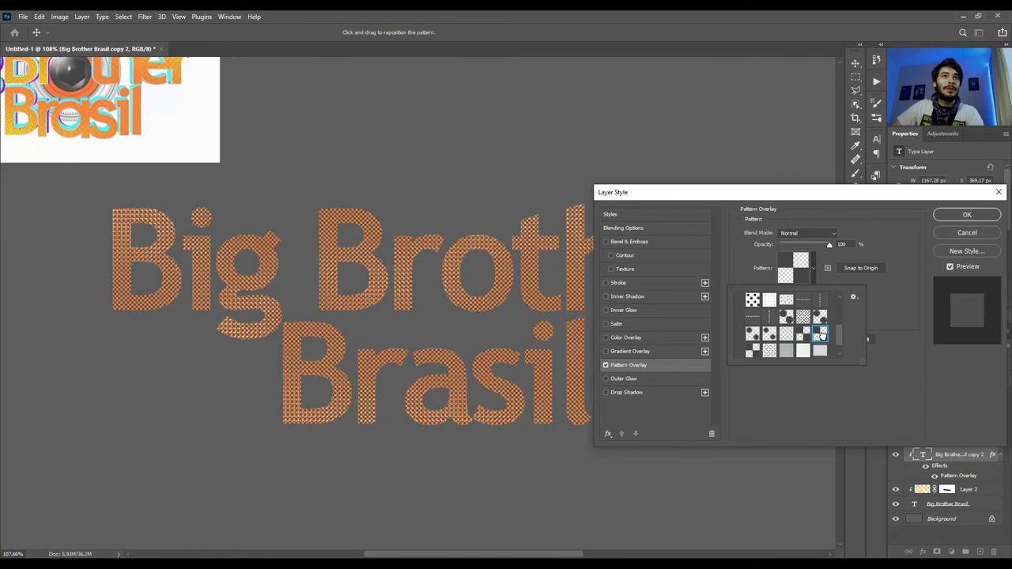
left_click(751, 352)
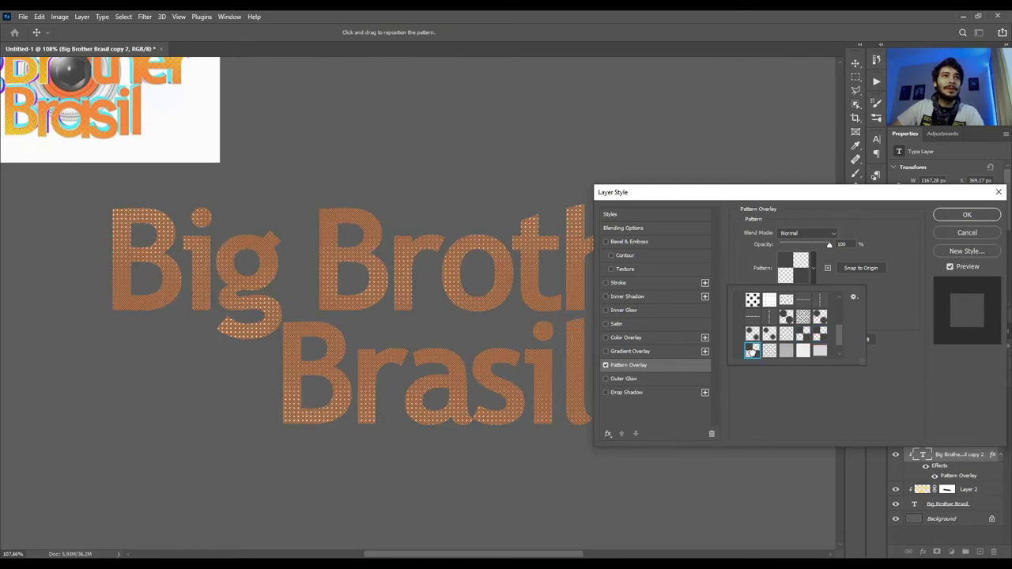
scroll(771, 352, "down", 1)
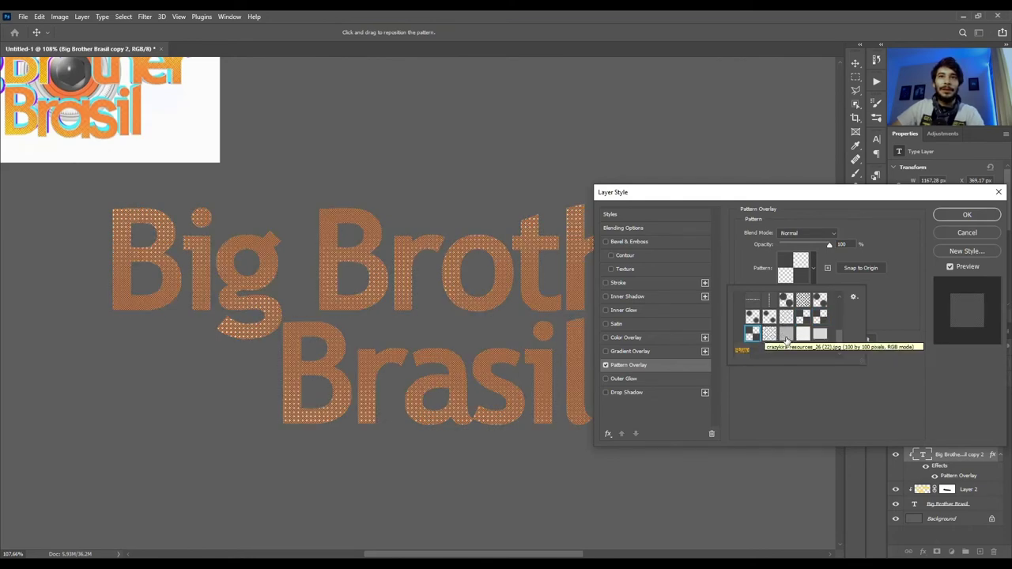
scroll(787, 337, "down", 3)
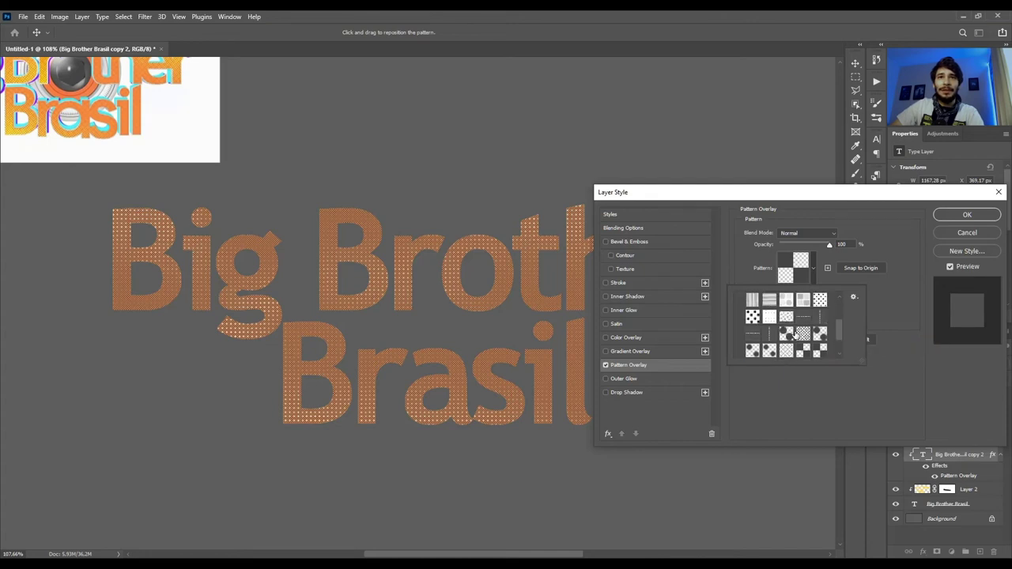
left_click(808, 405)
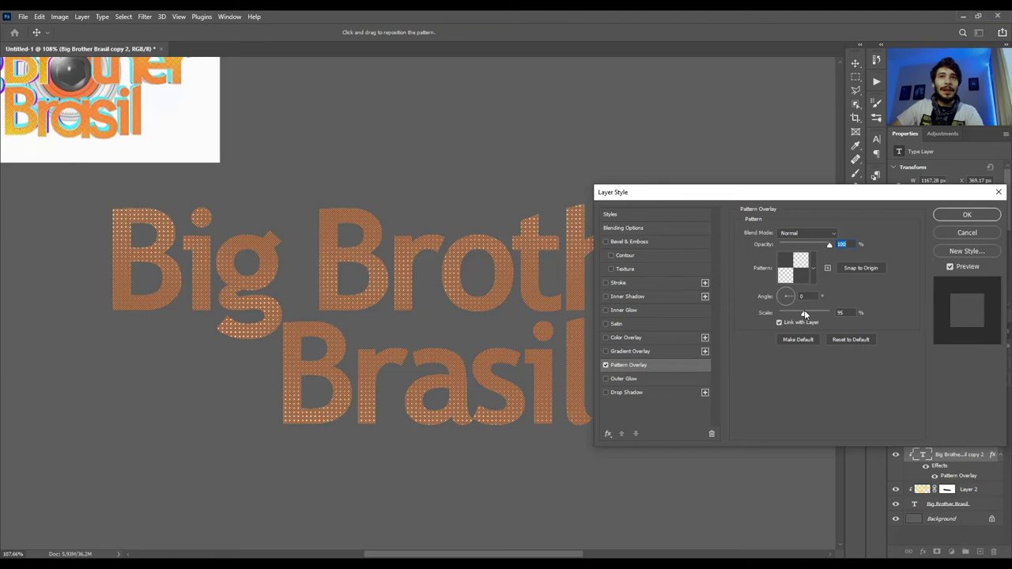
Set the pattern overlay scale to 497% and apply the layer style
left_click_drag(803, 314, 817, 314)
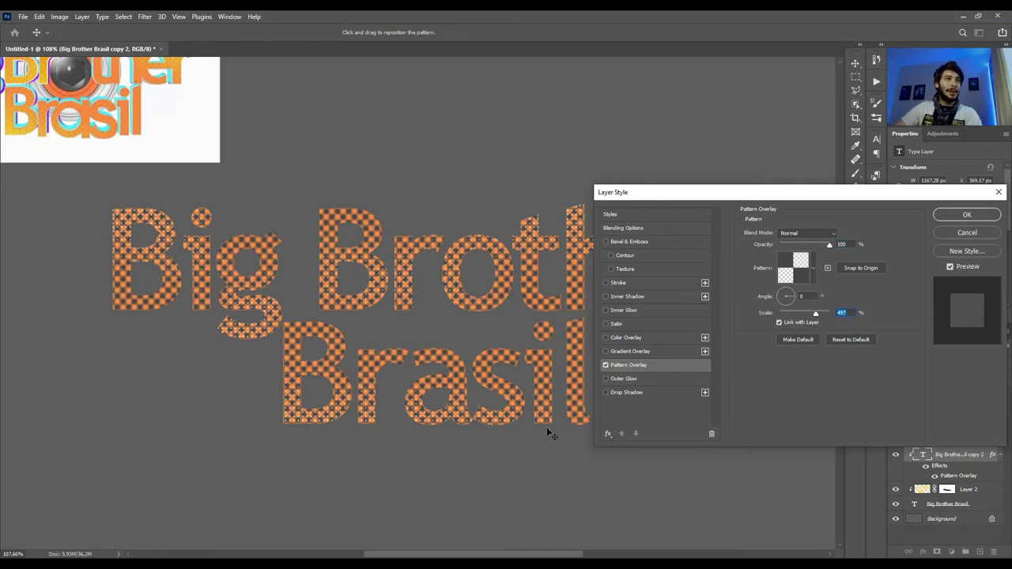
left_click(967, 215)
scroll(586, 386, "down", 3)
scroll(576, 345, "up", 3)
scroll(382, 340, "down", 3)
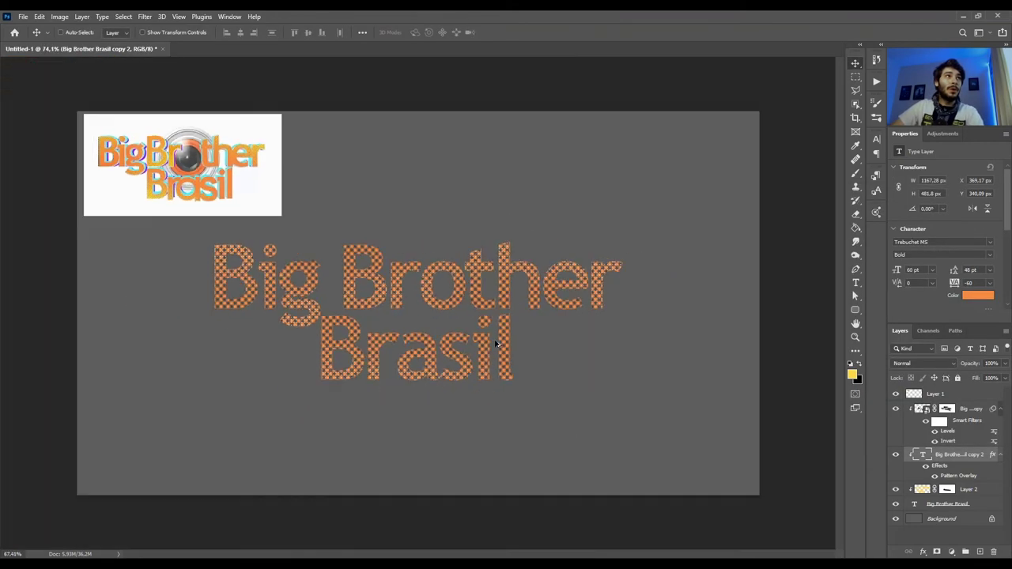
Set the 'Big Brother Brasil copy 2' layer to Soft Light blend mode at 8% opacity
scroll(475, 346, "up", 1)
left_click(922, 363)
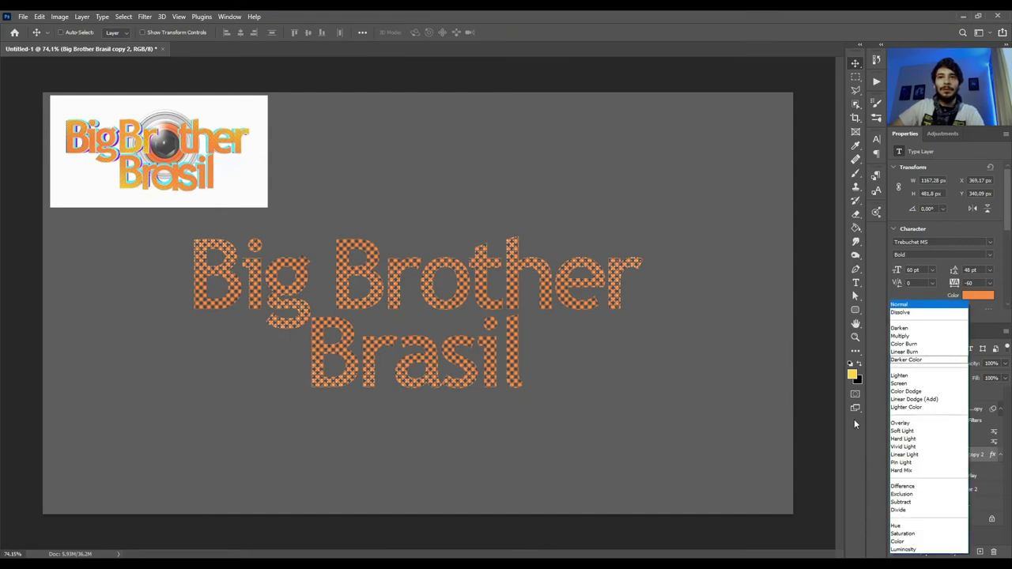
left_click(901, 431)
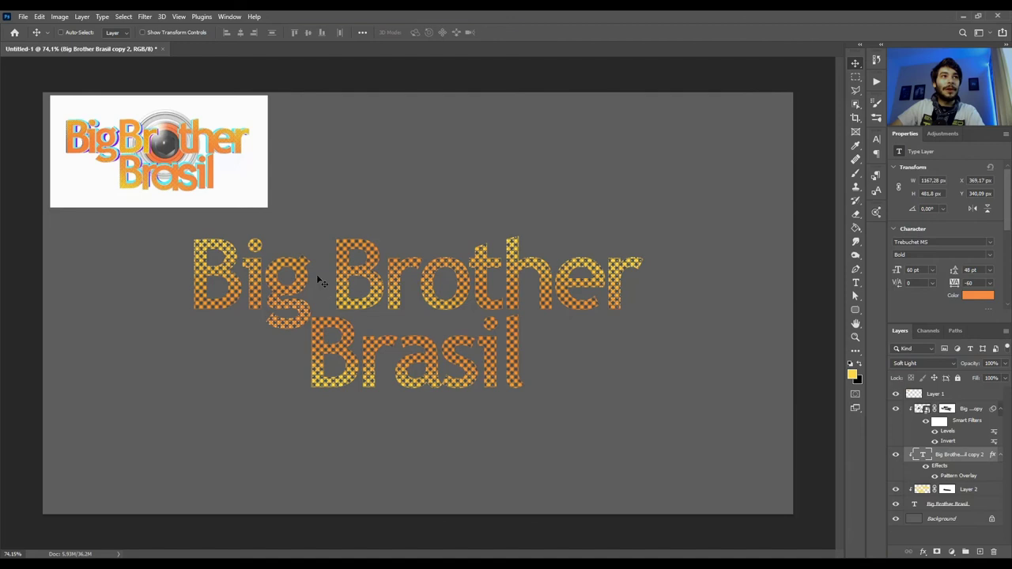
scroll(372, 310, "up", 2)
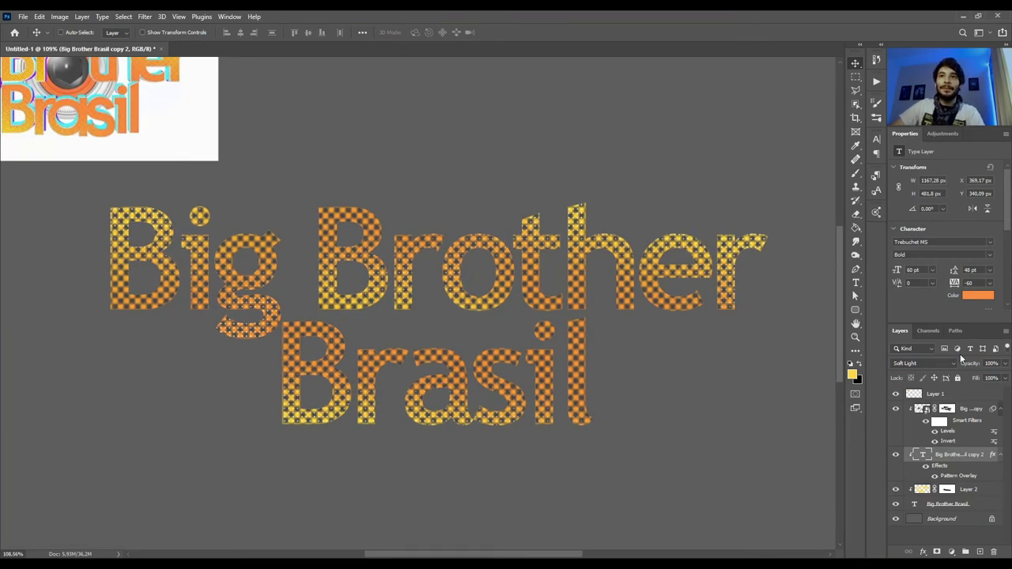
left_click_drag(974, 366, 949, 365)
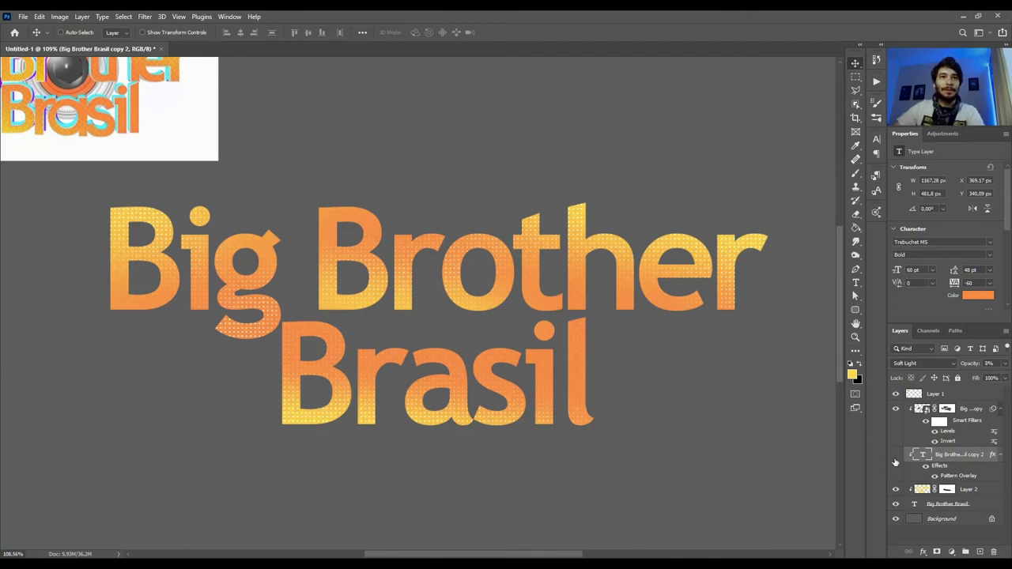
scroll(621, 386, "up", 3)
scroll(553, 395, "up", 2)
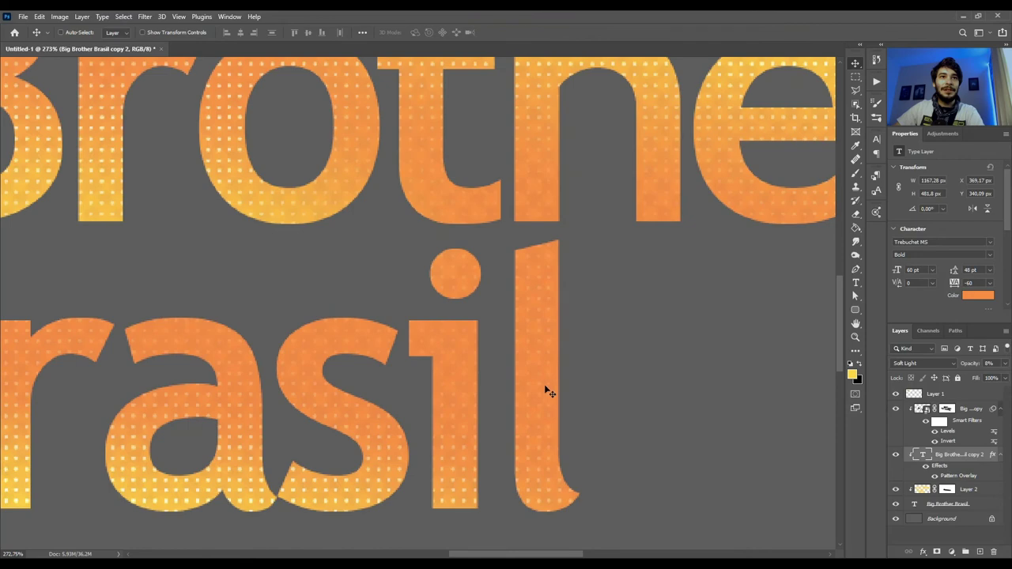
scroll(577, 379, "down", 4)
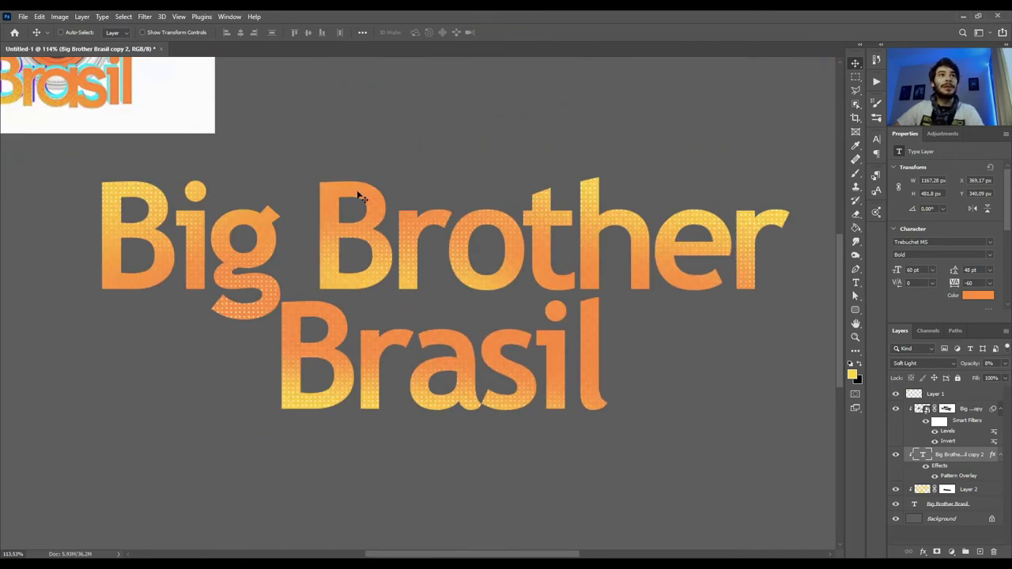
scroll(466, 338, "down", 2)
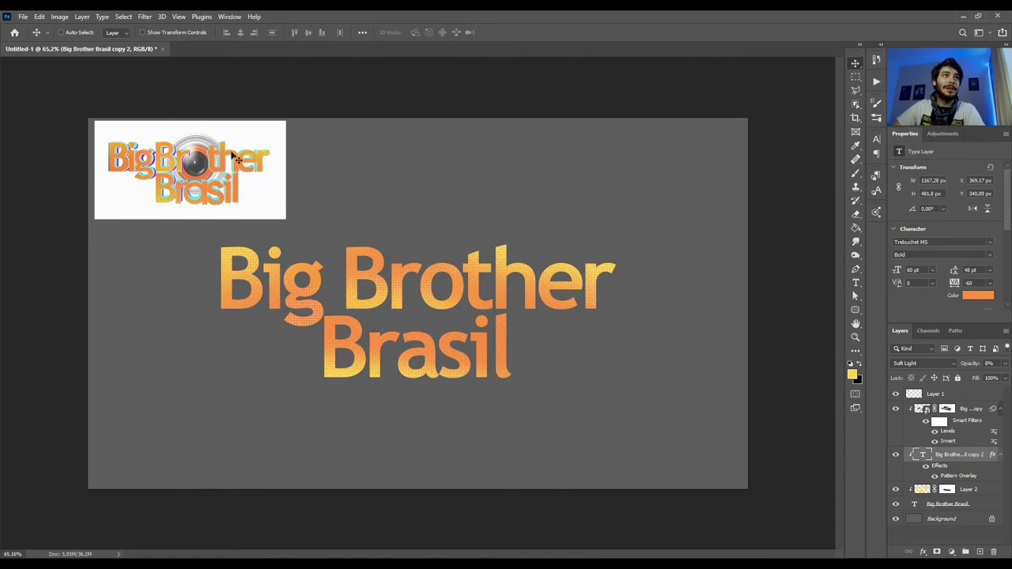
Duplicate the original Big Brother Brasil text layer as 'Big Brother Brasil copy 3'
scroll(388, 281, "up", 2)
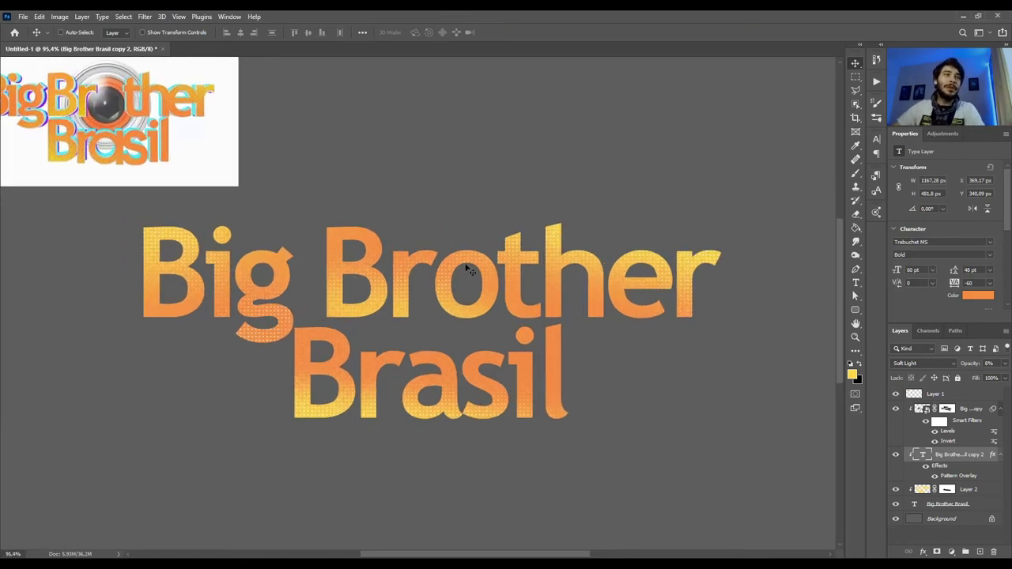
scroll(403, 284, "down", 1)
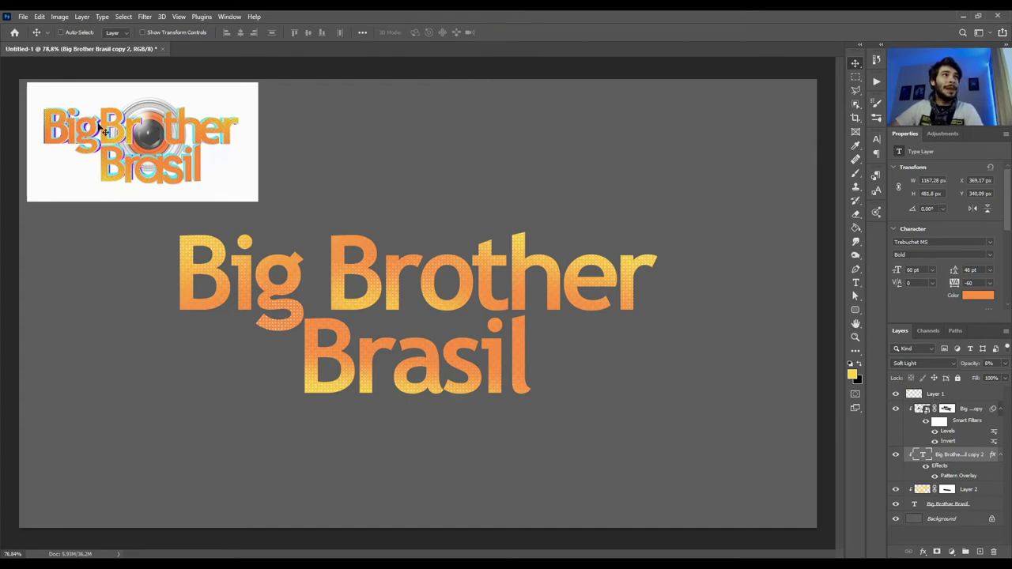
left_click(981, 506)
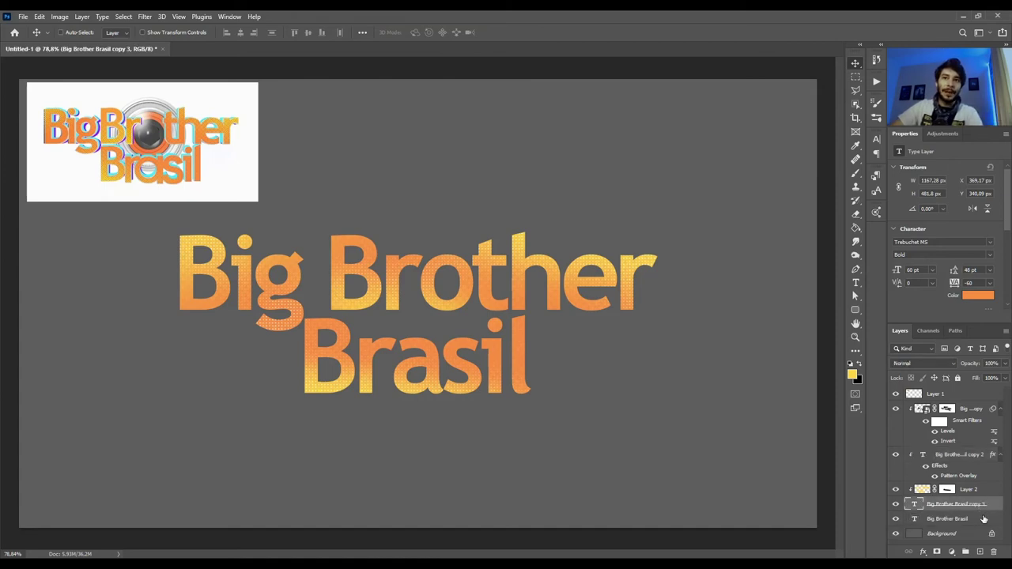
key("ctrl+j")
Recolour the lower text layer with cyan sampled from the reference logo's outline
left_click(973, 503)
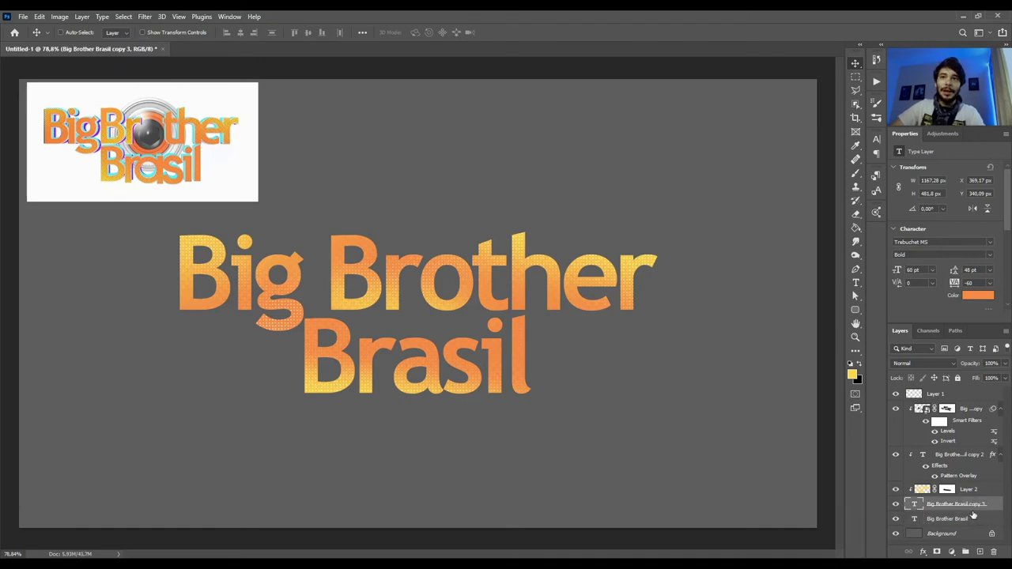
left_click(959, 519)
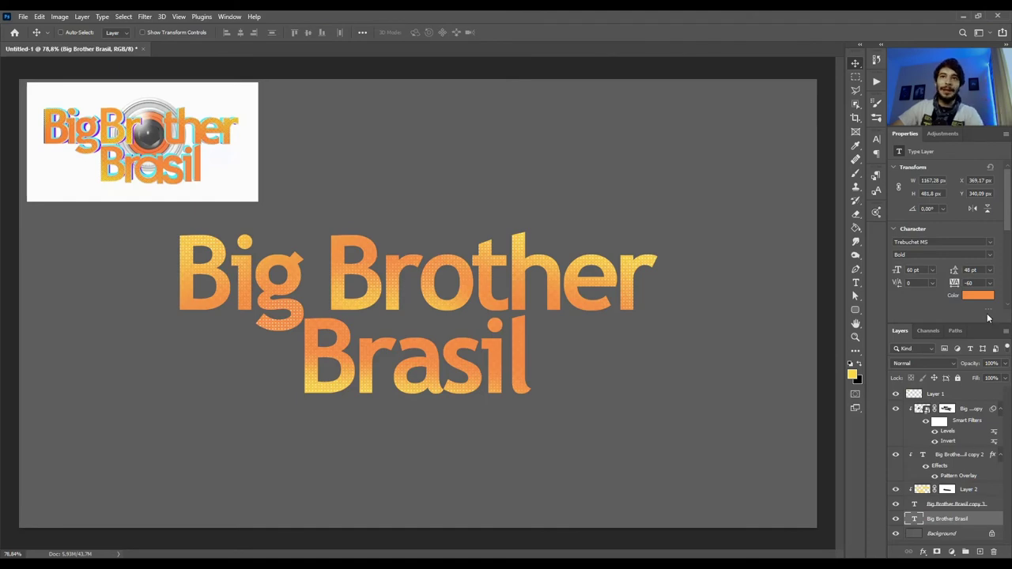
scroll(33, 106, "up", 5)
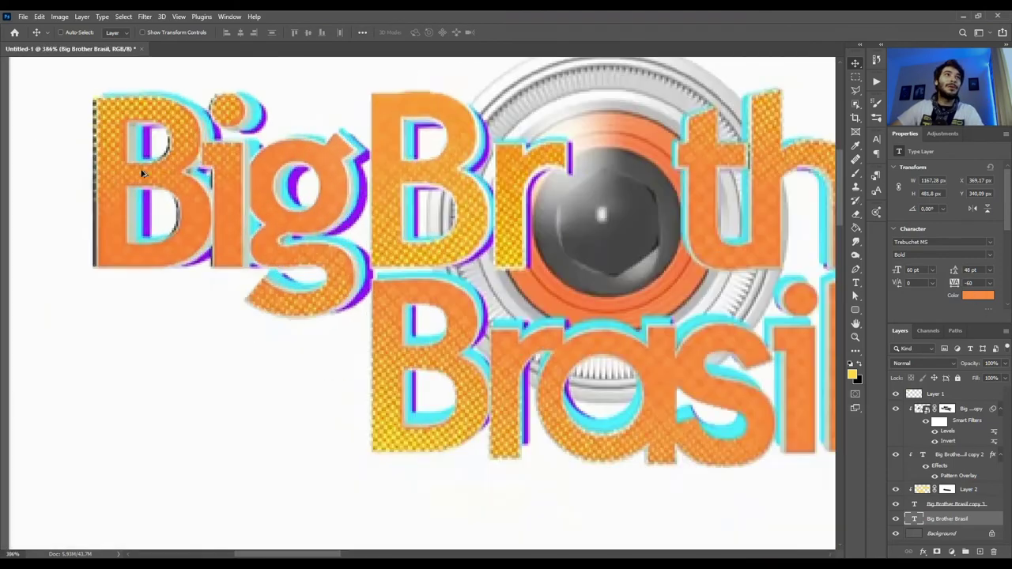
left_click(978, 297)
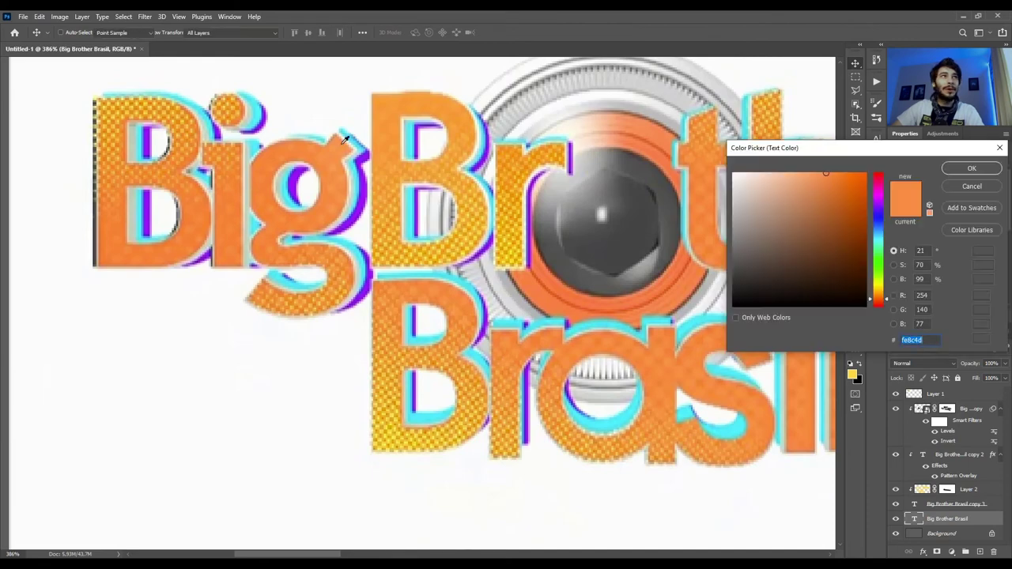
left_click(208, 113)
left_click(972, 168)
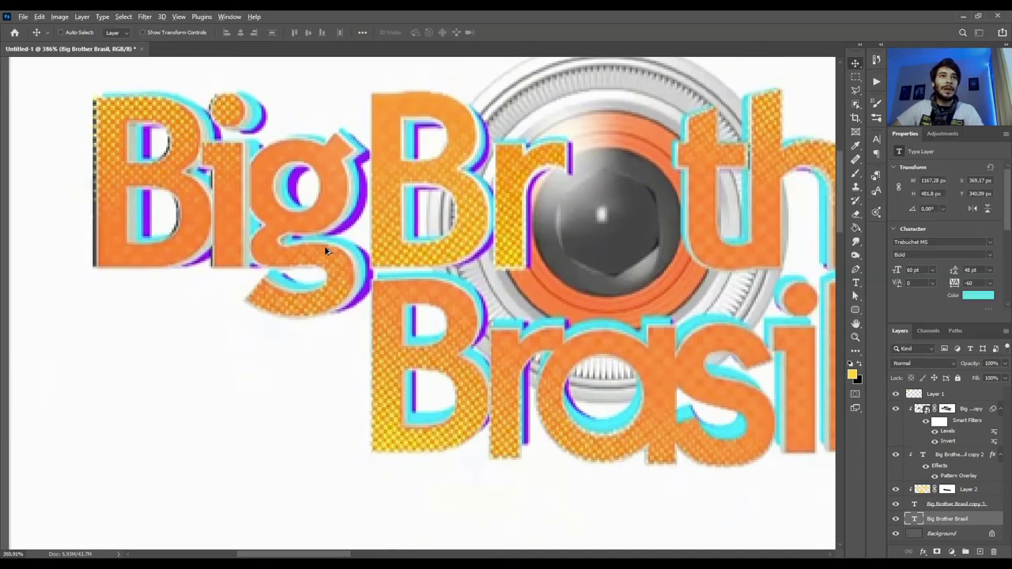
scroll(434, 379, "down", 6)
scroll(435, 354, "up", 2)
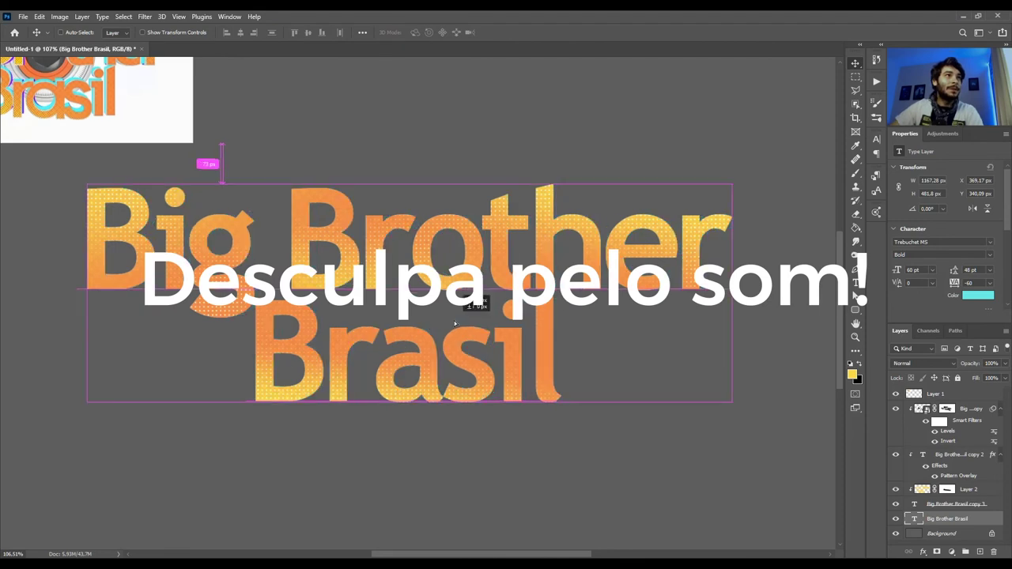
Nudge the cyan text slightly up and right, then duplicate it as copy 4
key("Up")
key("Up")
key("Up")
key("Up")
key("Up")
key("Right")
key("Right")
key("Right")
key("Right")
key("Down")
scroll(795, 343, "down", 2)
scroll(53, 119, "up", 7)
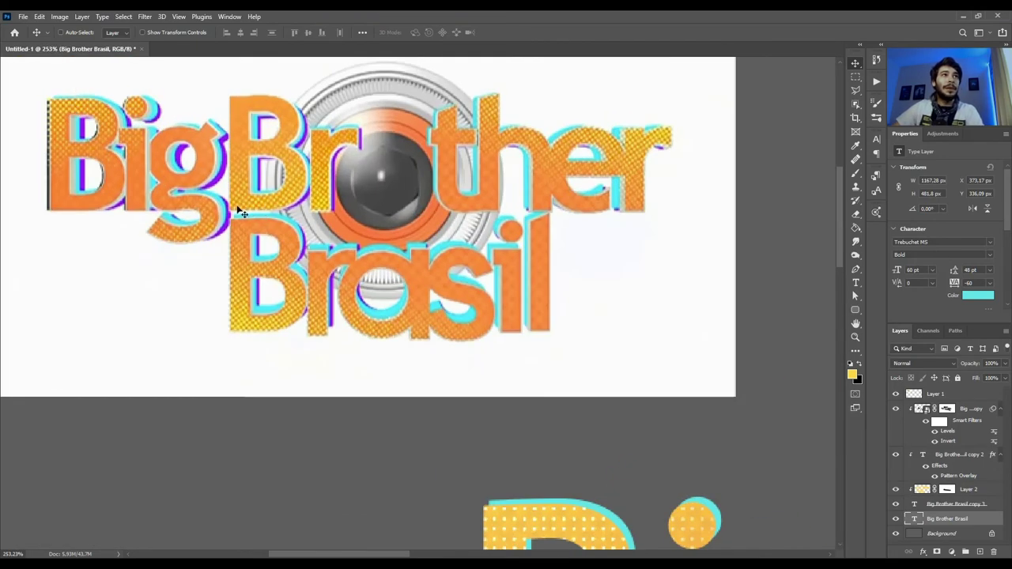
scroll(198, 197, "down", 3)
scroll(166, 266, "down", 2)
scroll(162, 257, "down", 2)
scroll(586, 434, "up", 1)
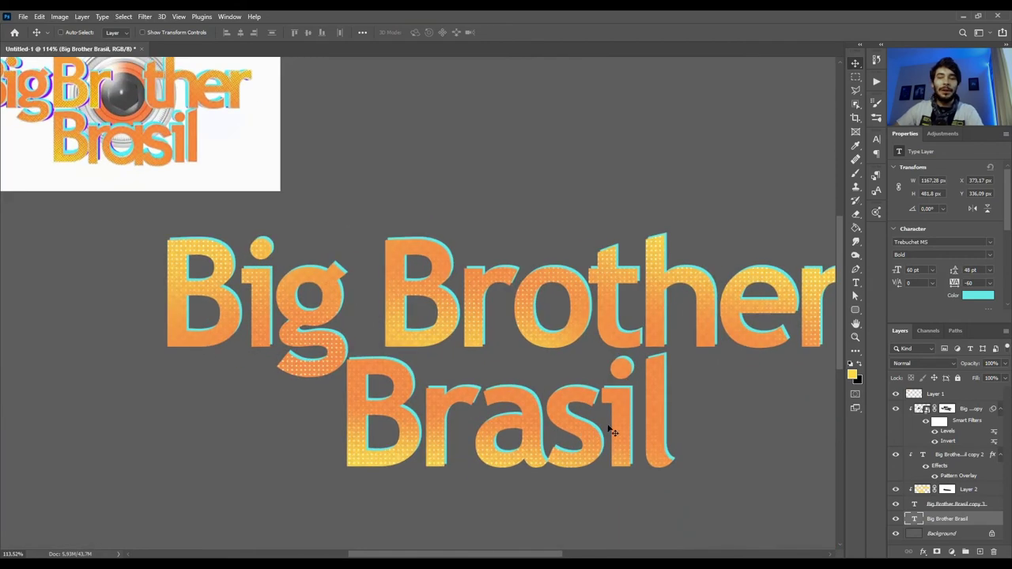
key("Up")
key("Up")
key("Up")
key("Right")
key("Right")
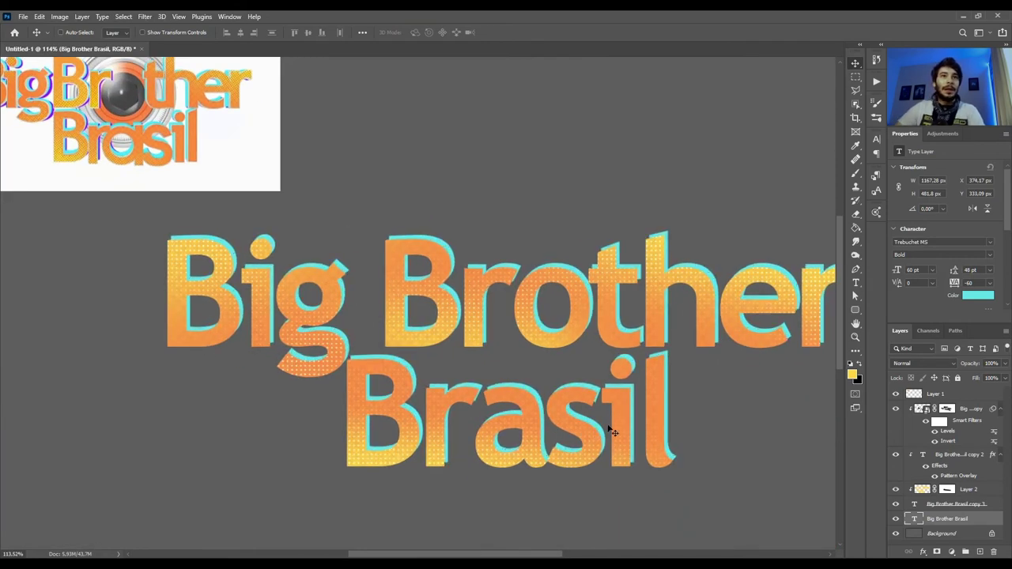
scroll(554, 366, "down", 2)
scroll(632, 370, "down", 1)
scroll(704, 373, "up", 1)
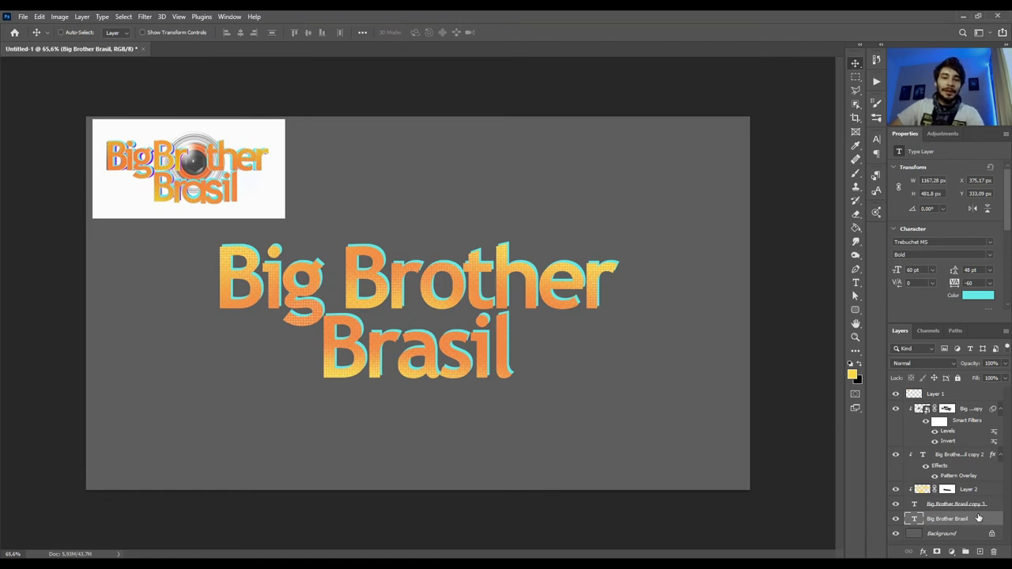
key("ctrl+j")
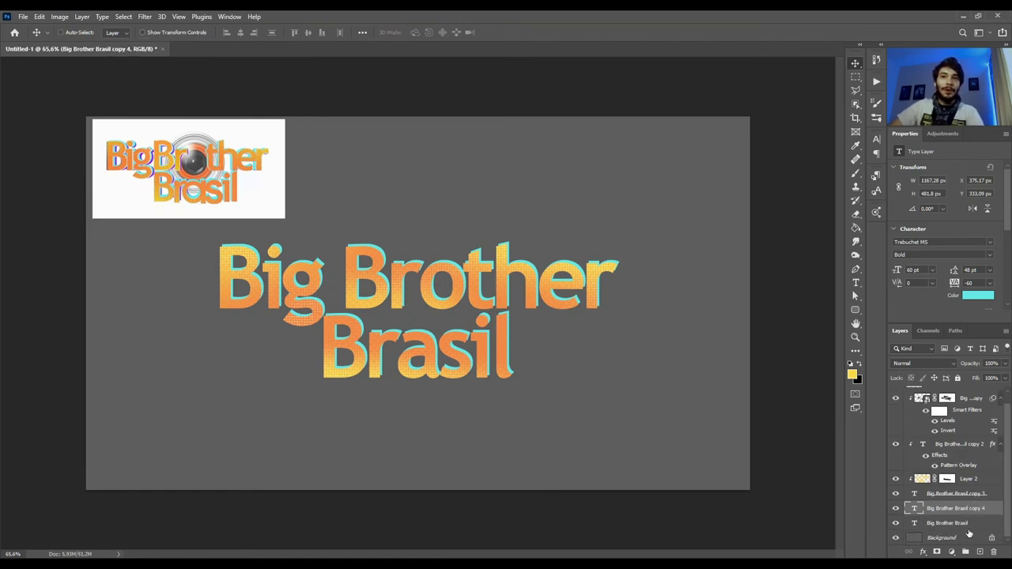
Recolour the original Big Brother Brasil layer with purple sampled from the reference logo
left_click(948, 523)
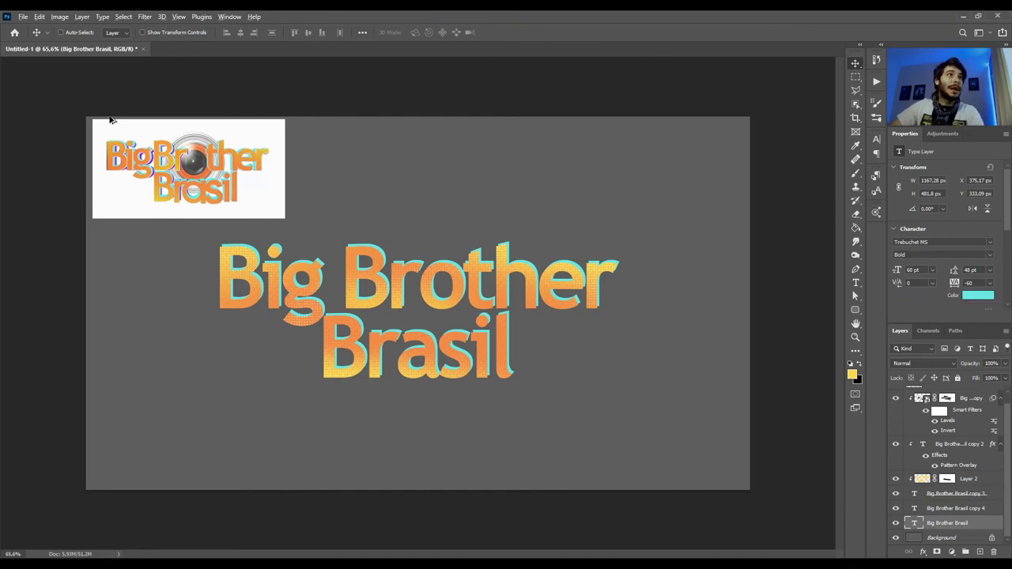
scroll(54, 164, "up", 3)
scroll(54, 164, "up", 3)
left_click(978, 295)
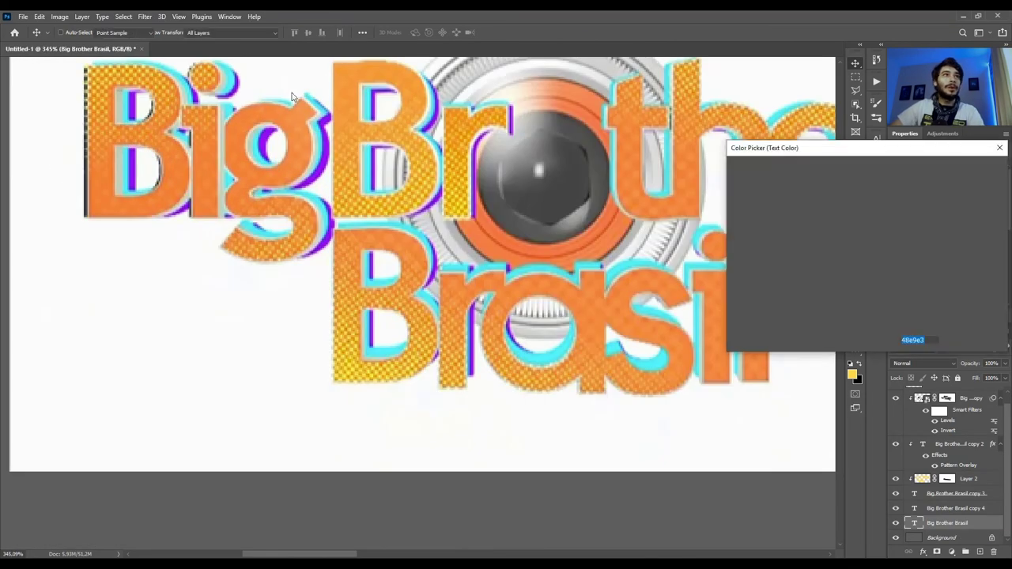
left_click(330, 138)
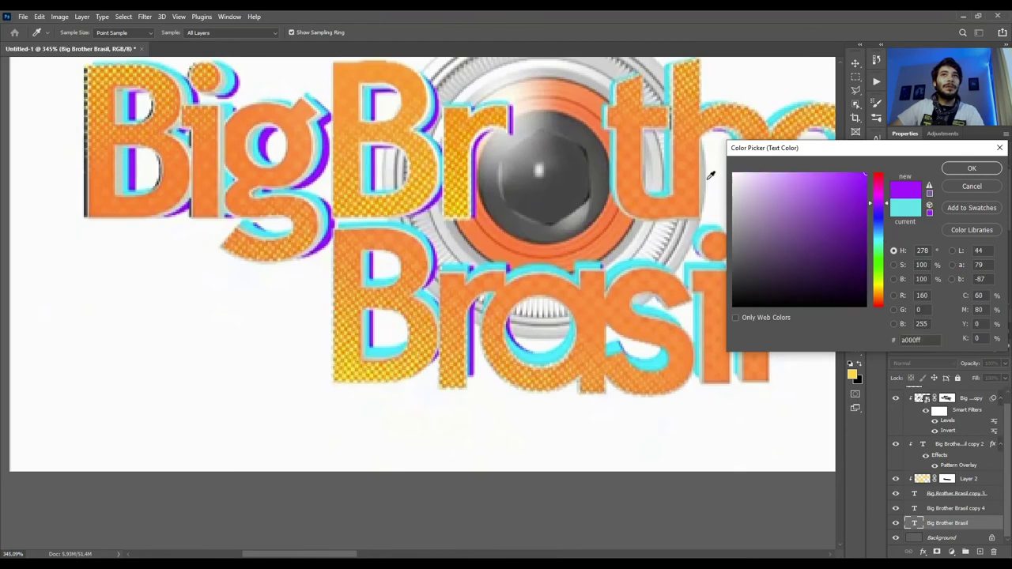
left_click(971, 167)
scroll(308, 226, "down", 3)
scroll(309, 225, "down", 4)
scroll(400, 330, "up", 2)
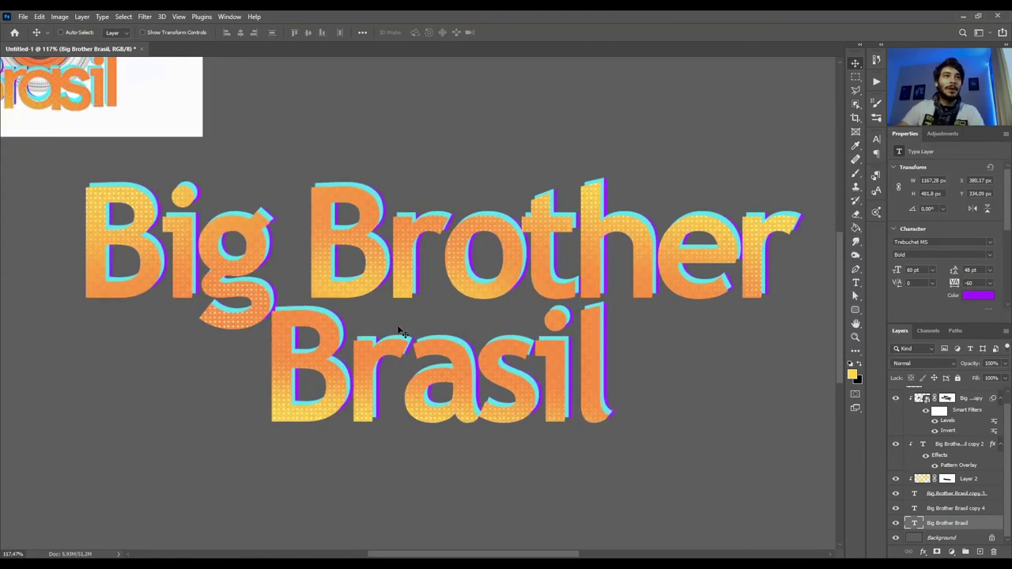
scroll(401, 331, "down", 3)
scroll(427, 308, "down", 2)
scroll(428, 314, "up", 2)
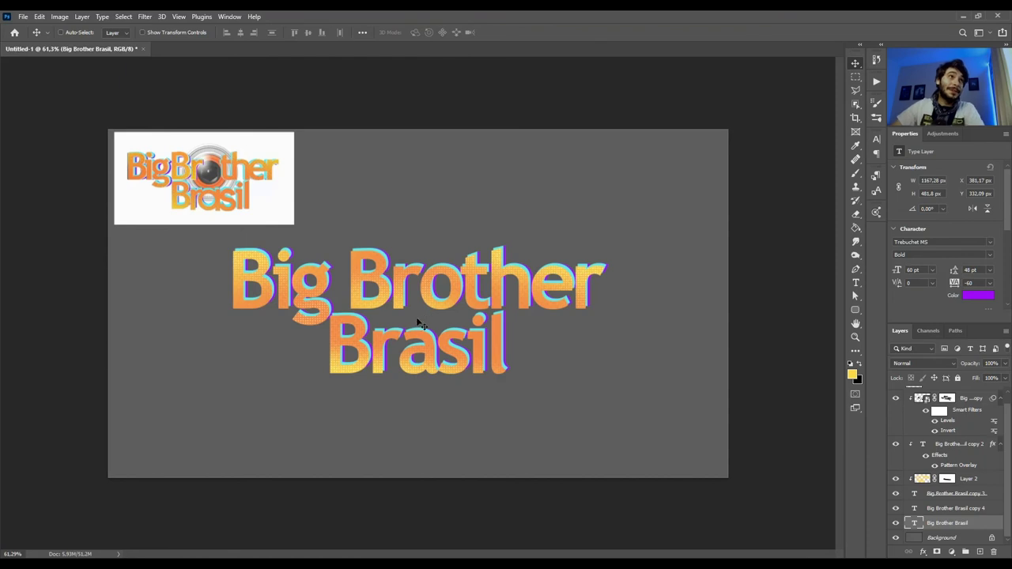
scroll(383, 309, "up", 1)
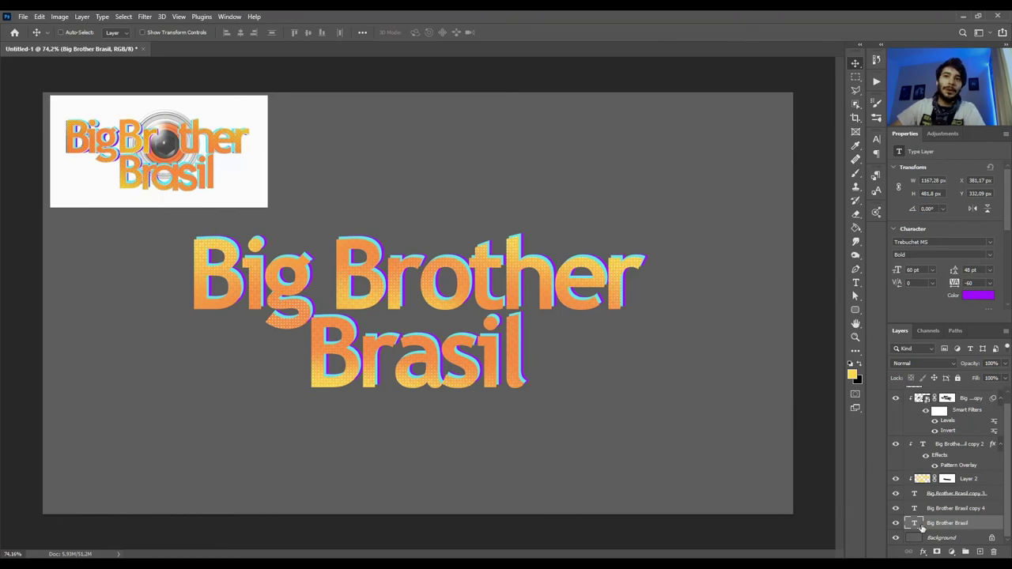
Add a layer mask to the purple text layer with a black brush at 89% flow
left_click(937, 552)
key("b")
key("d")
left_click_drag(277, 34, 316, 46)
Paint on the mask to trim parts of the purple outline, then fit the document
left_click_drag(484, 341, 553, 362)
left_click_drag(566, 253, 546, 263)
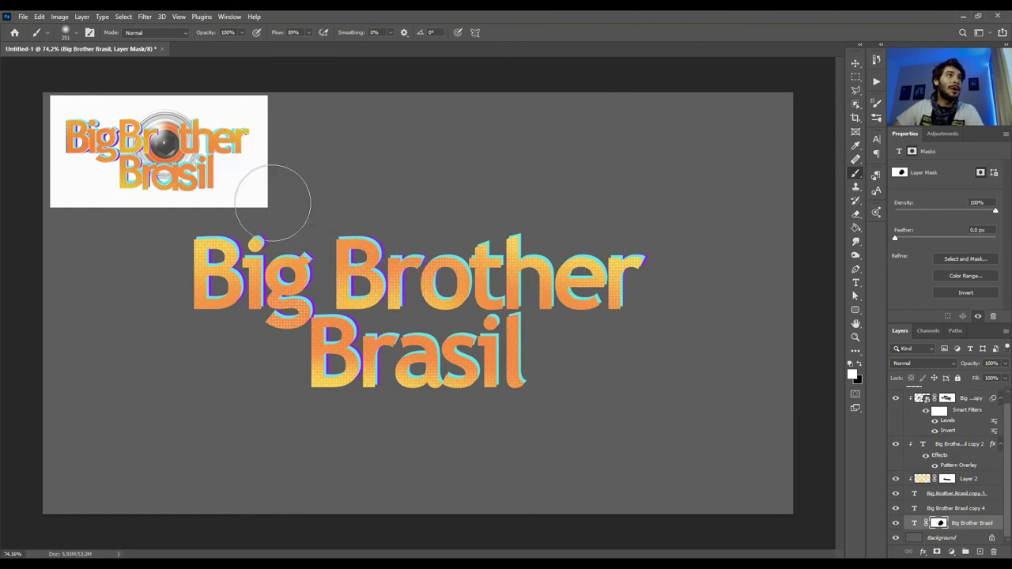
key("x")
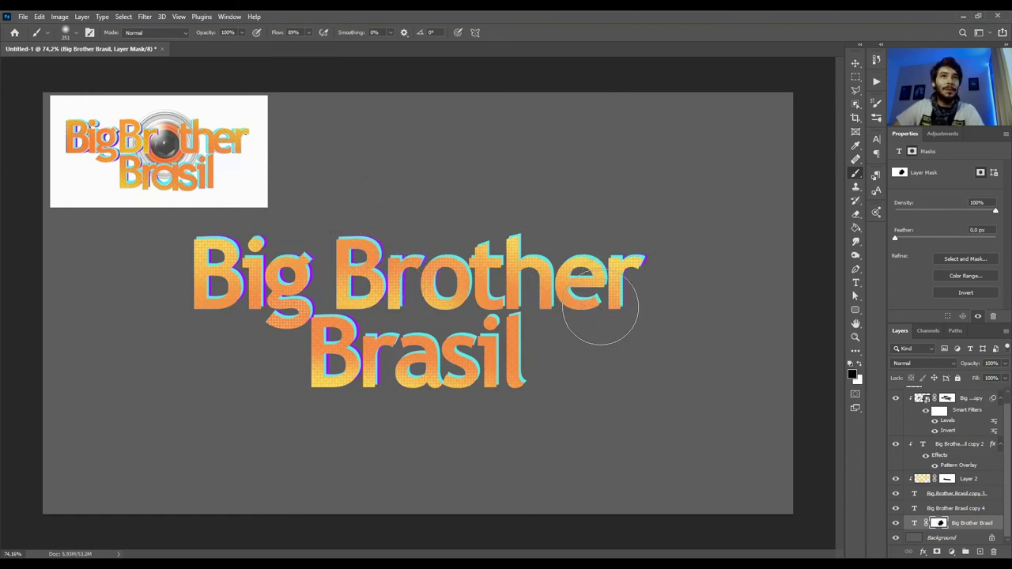
key("x")
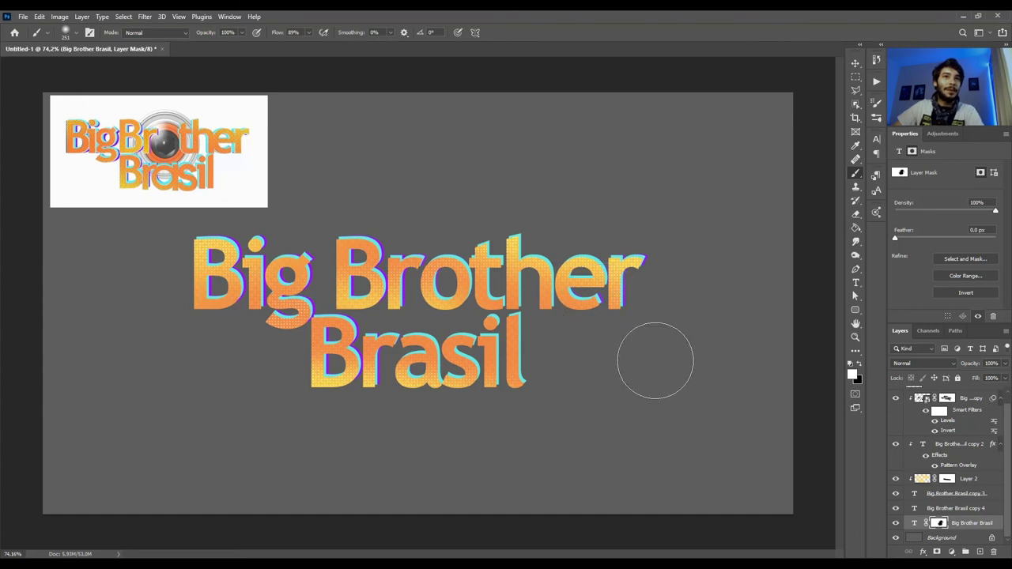
key("x")
key("x")
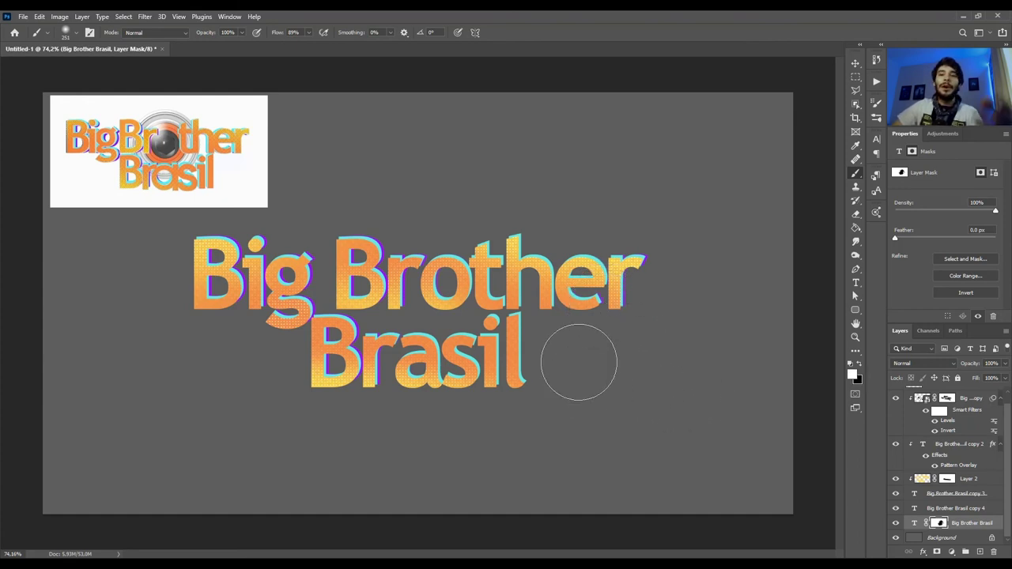
key("v")
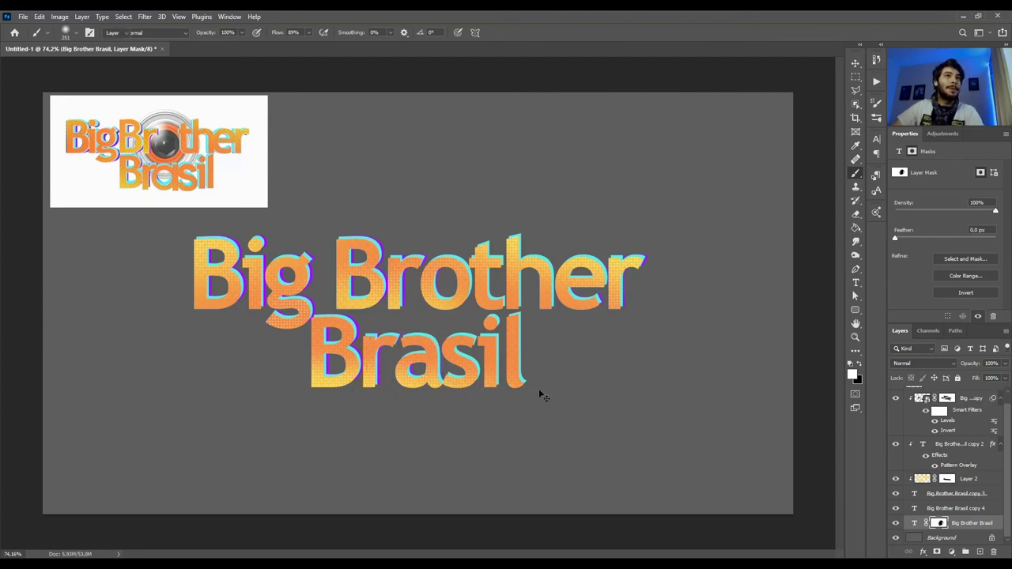
key("ctrl+minus")
key("ctrl+0")
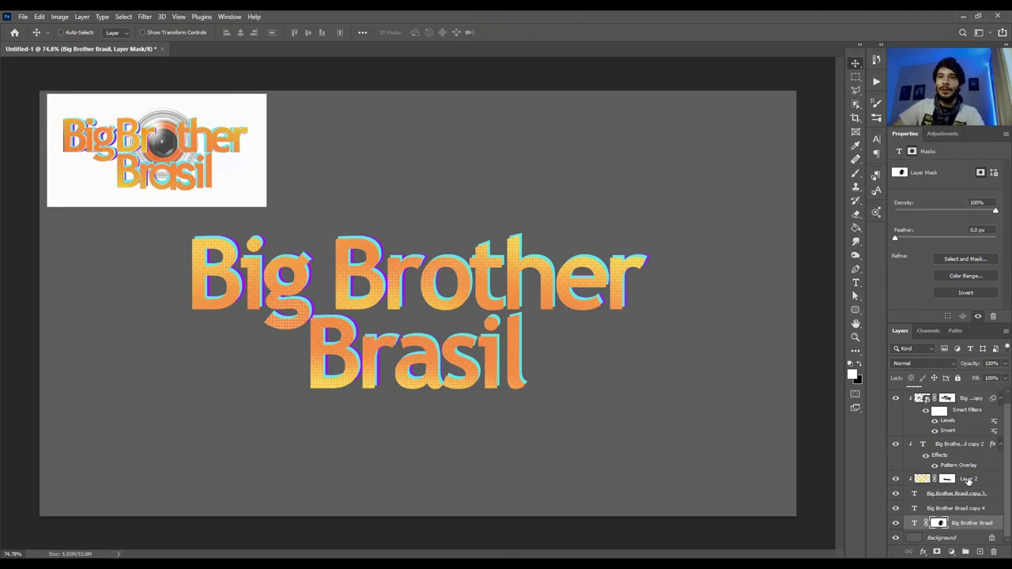
Group all the Big Brother Brasil text layers into Group 1
scroll(966, 490, "up", 1)
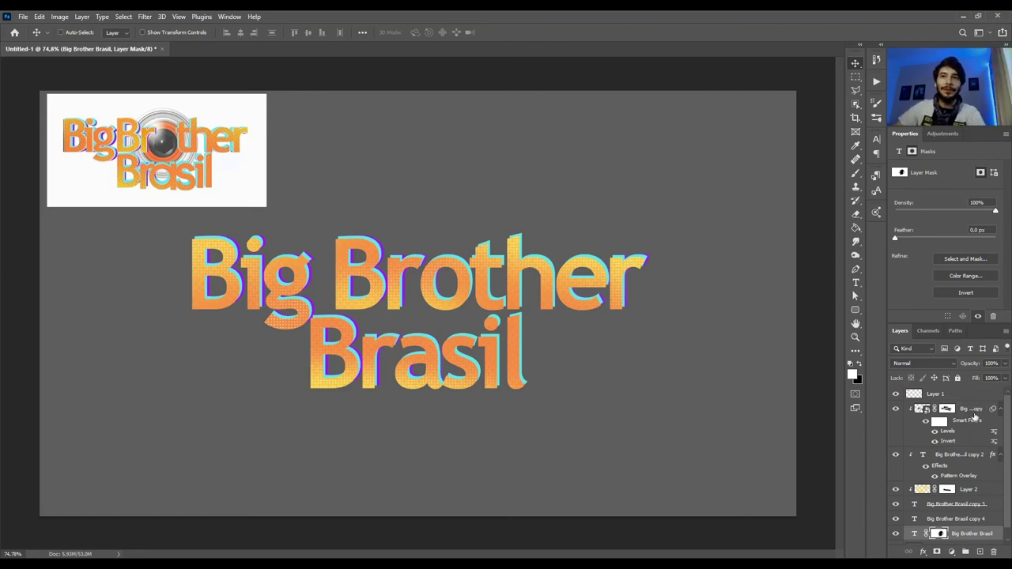
left_click(976, 410, "shift")
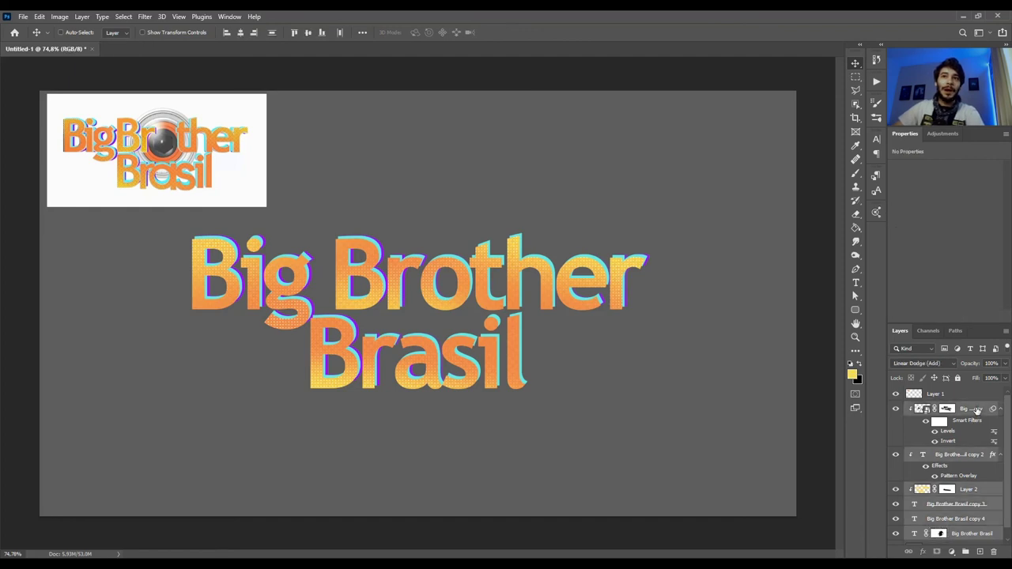
scroll(966, 455, "down", 1)
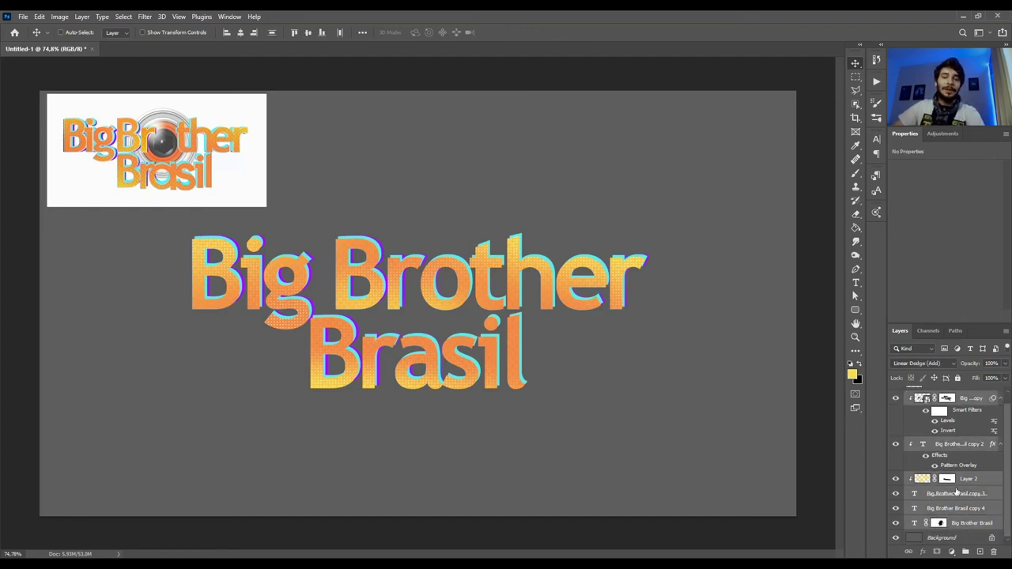
key("ctrl+g")
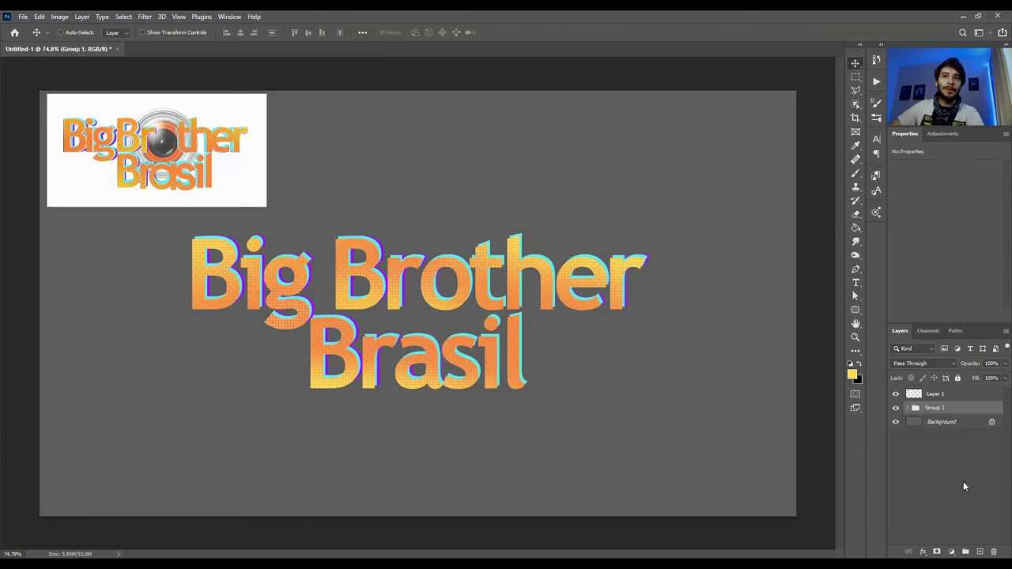
Give Group 1 a subtle drop shadow, 30% opacity and 8 px distance, close under the text
double_click(968, 409)
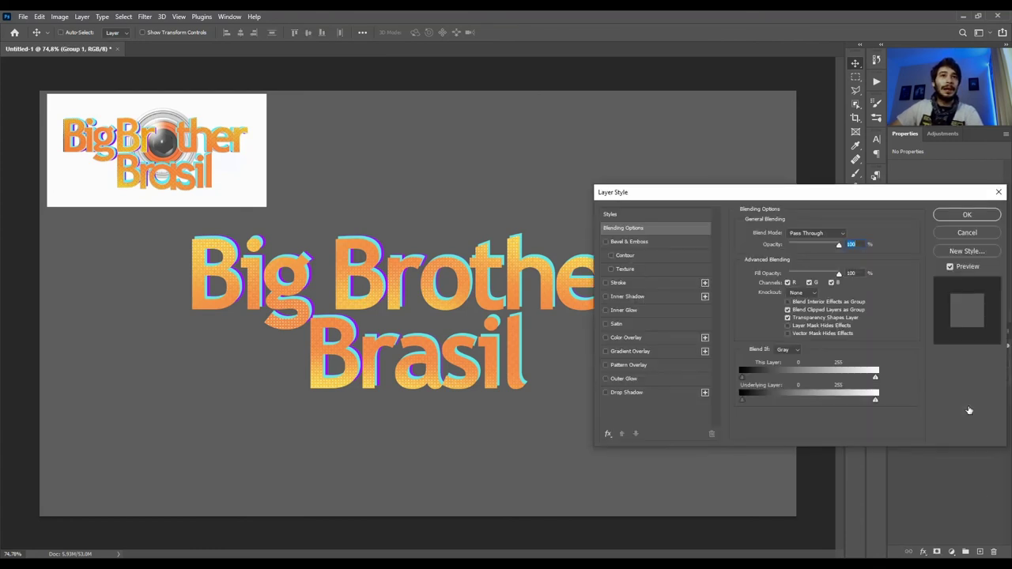
left_click(621, 393)
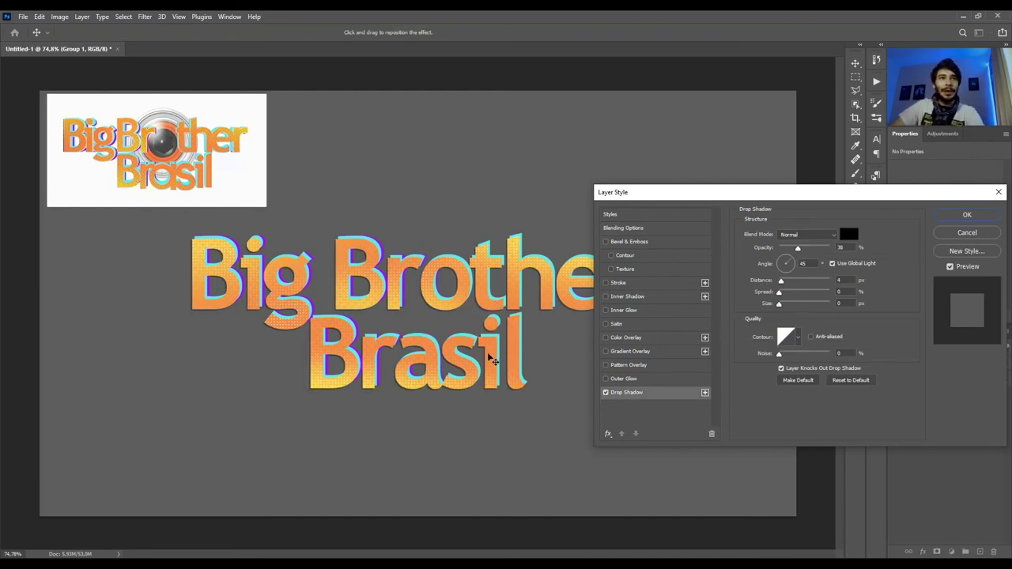
left_click_drag(524, 355, 589, 449)
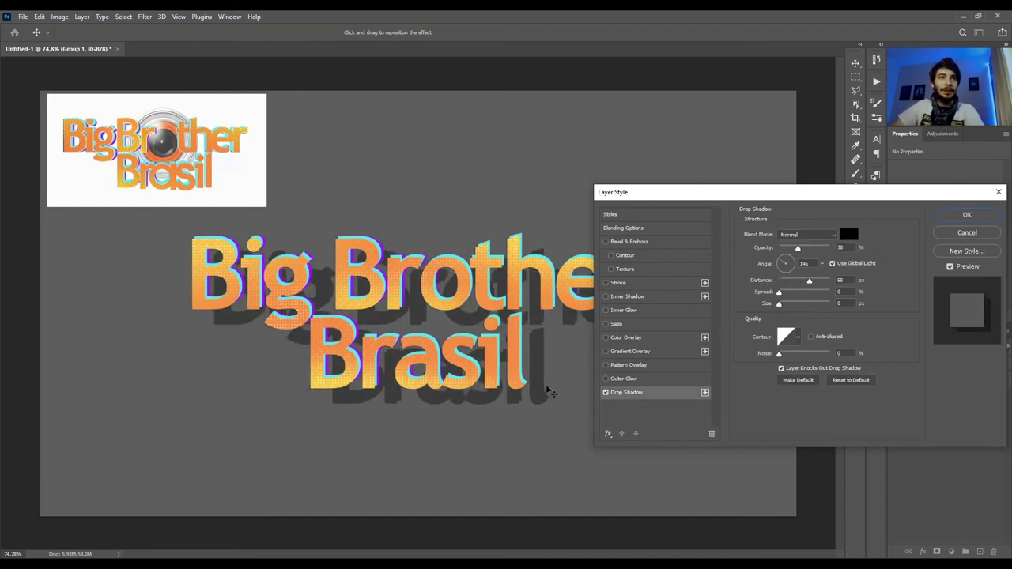
mouse_move(780, 305)
left_mouse_down()
mouse_move(795, 305)
mouse_move(779, 307)
left_mouse_up()
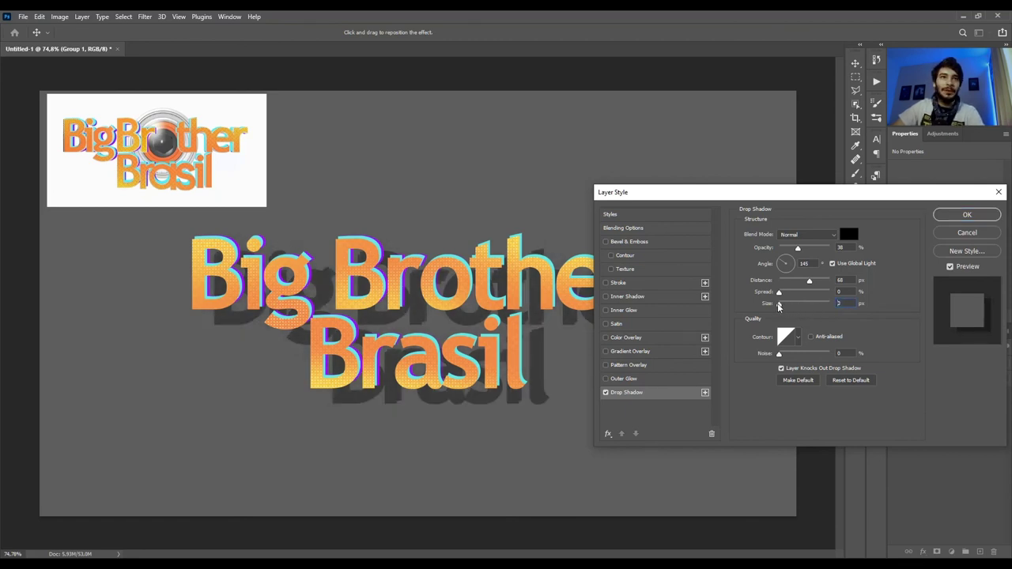
left_click_drag(510, 378, 492, 368)
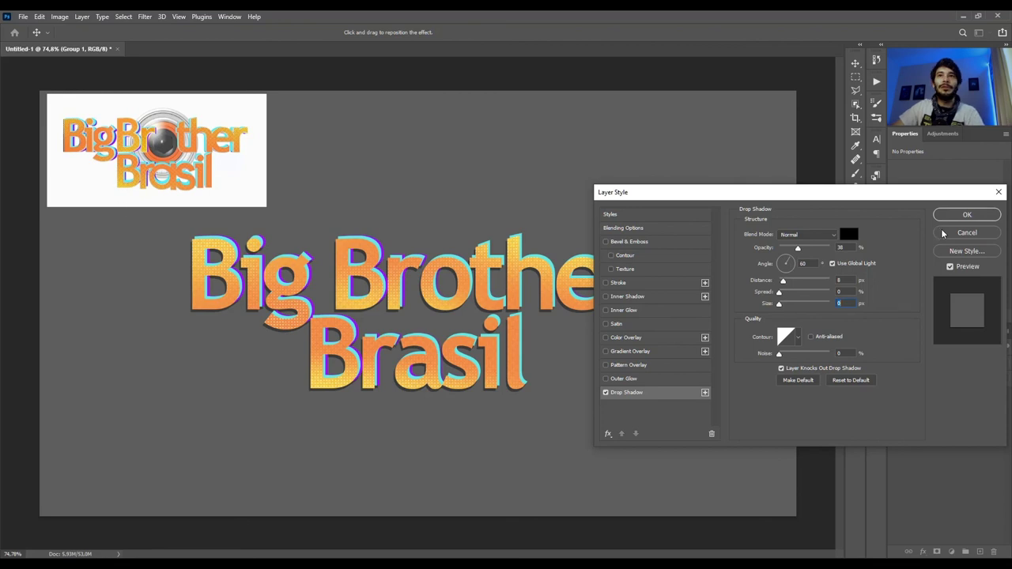
left_click(966, 215)
scroll(472, 295, "down", 1)
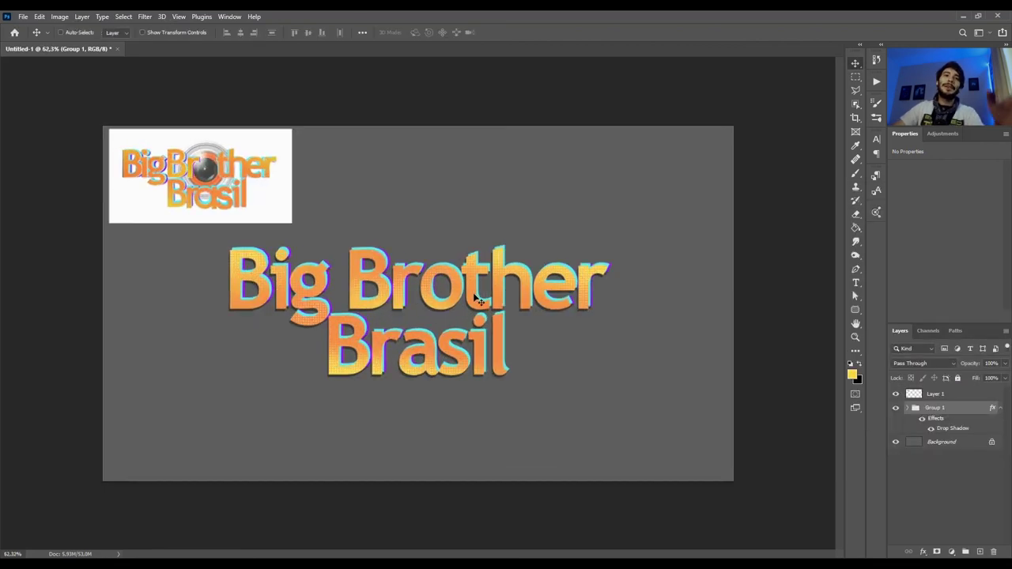